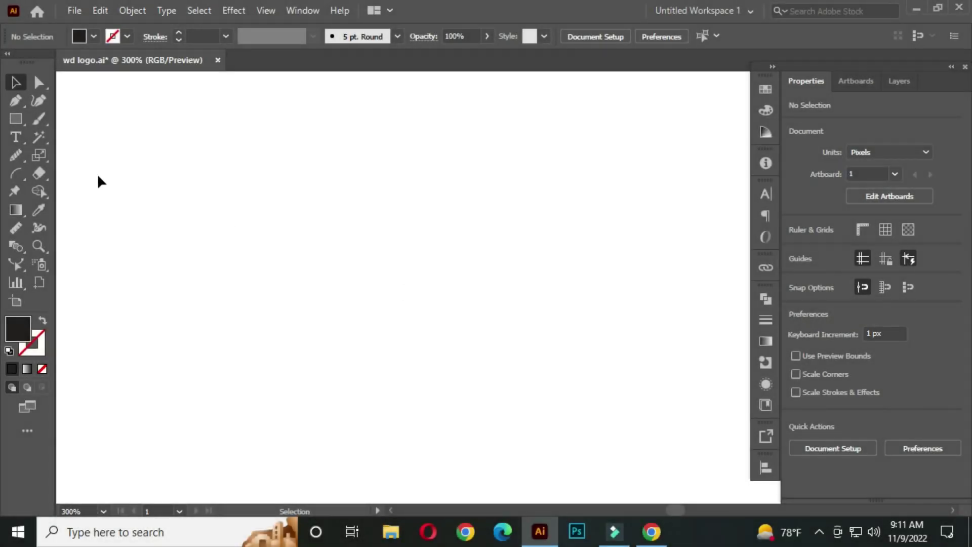
- Create a three-point star with radius 1 of 25 px and radius 2 of 50 px, forming a downward-pointing triangle
click(18, 120)
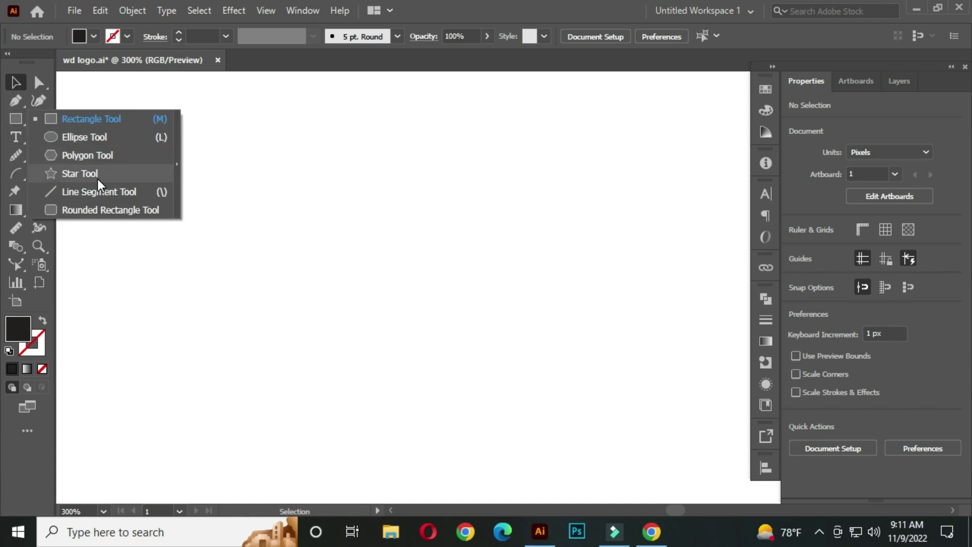
click(81, 174)
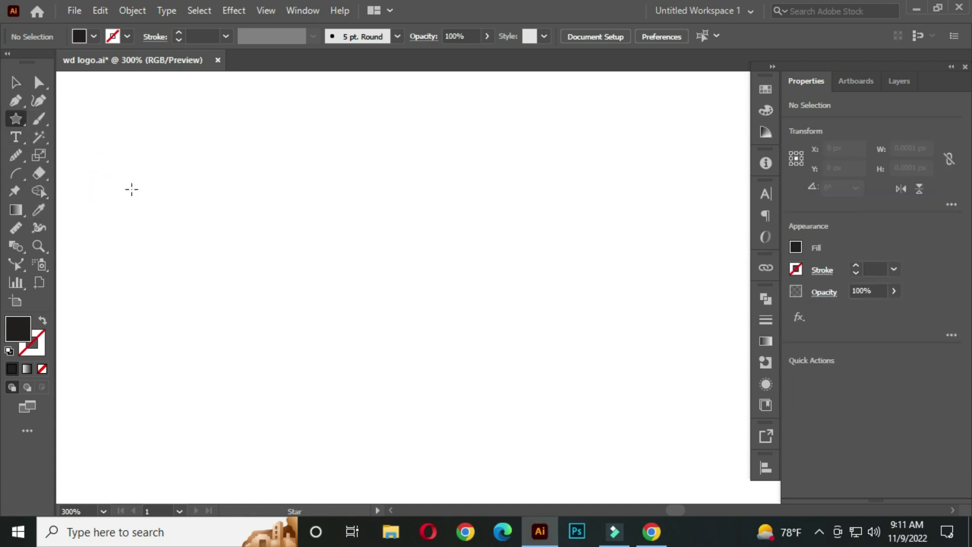
click(390, 272)
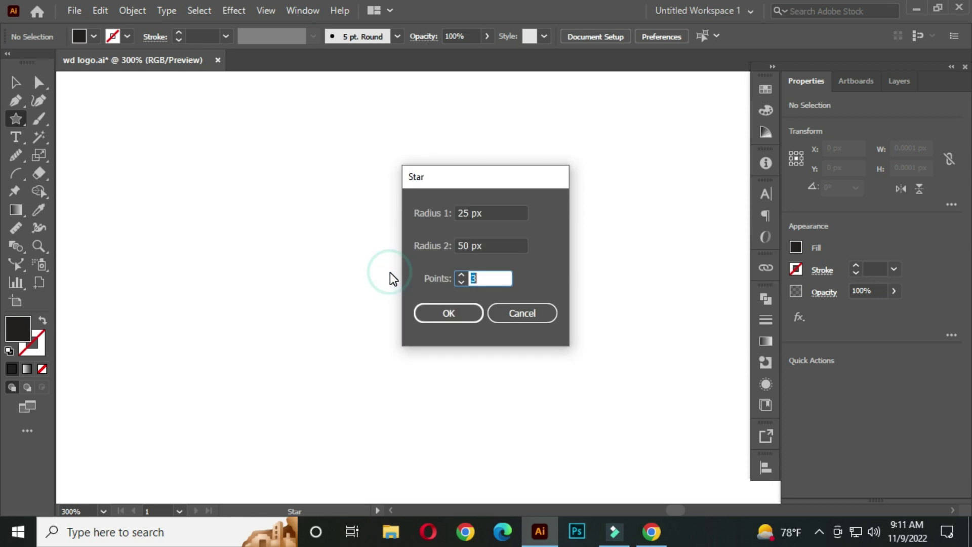
drag(499, 278, 412, 277)
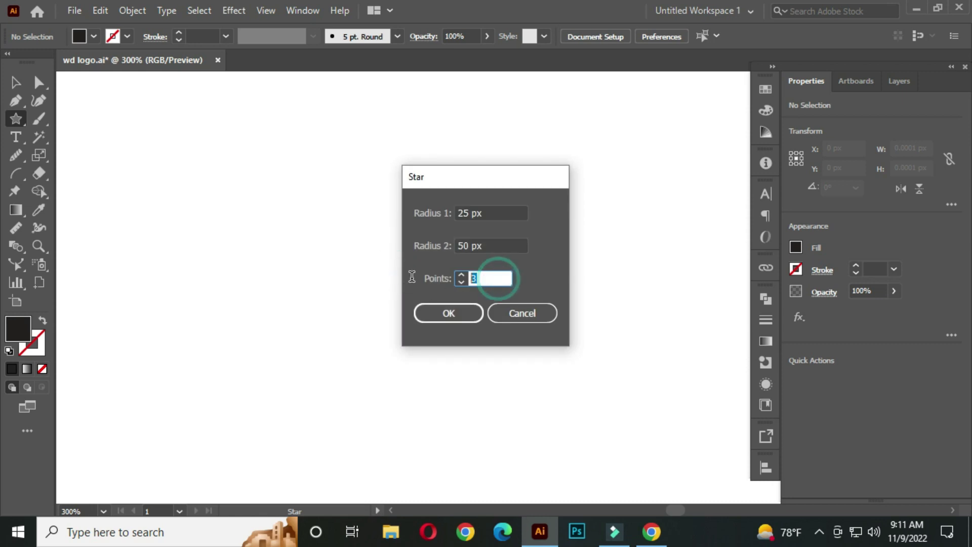
text(3)
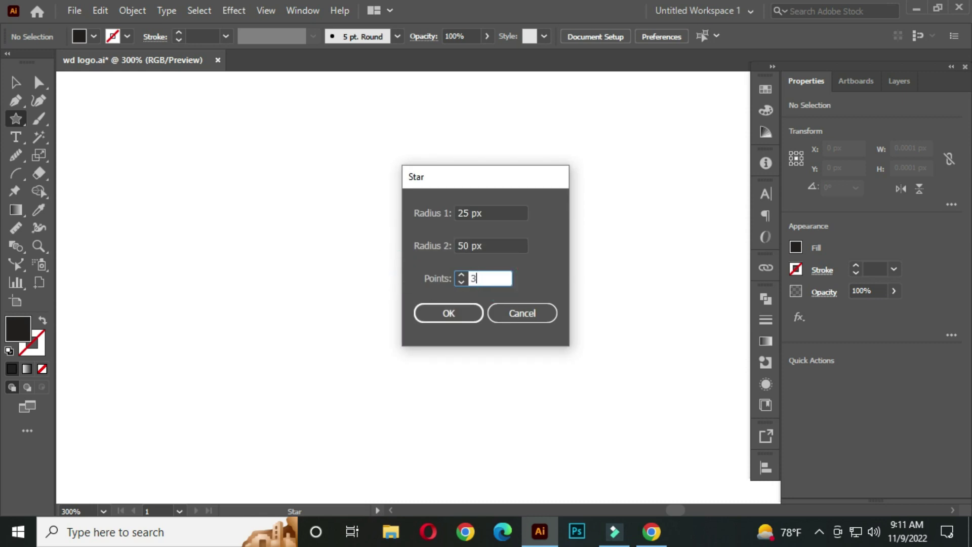
click(439, 313)
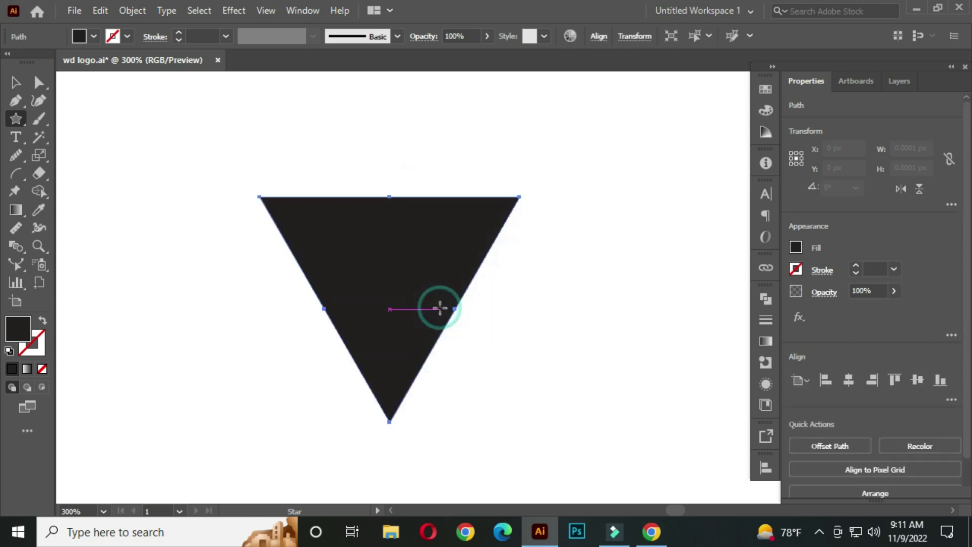
- Swap the triangle's fill and stroke to give it no fill and a dark 1 pt outline, and deselect it
click(16, 82)
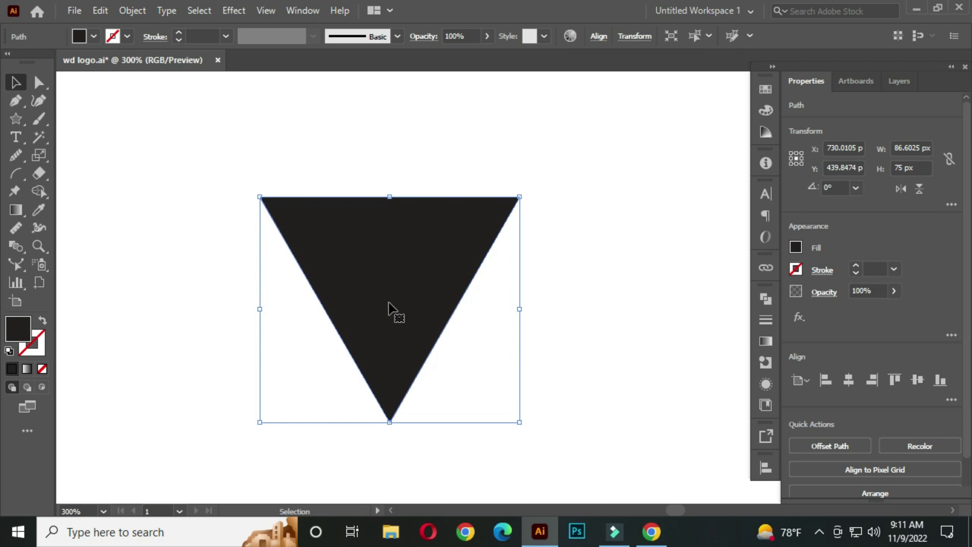
click(42, 324)
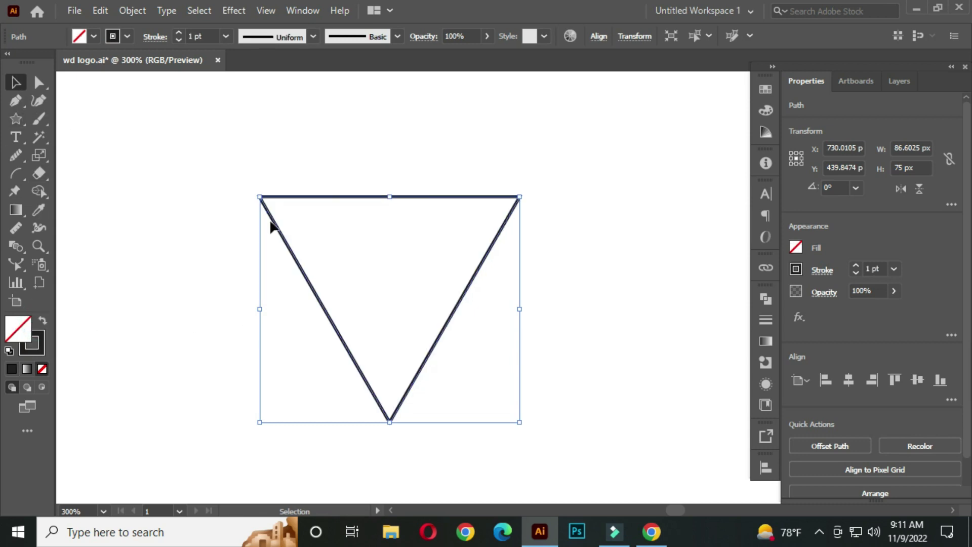
scroll(297, 223, down, 1)
drag(348, 272, 383, 227)
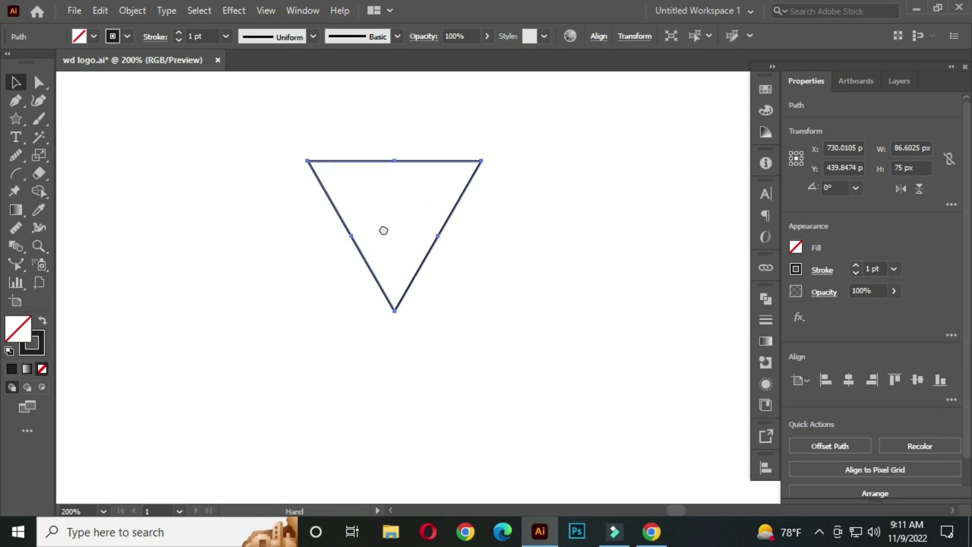
click(529, 202)
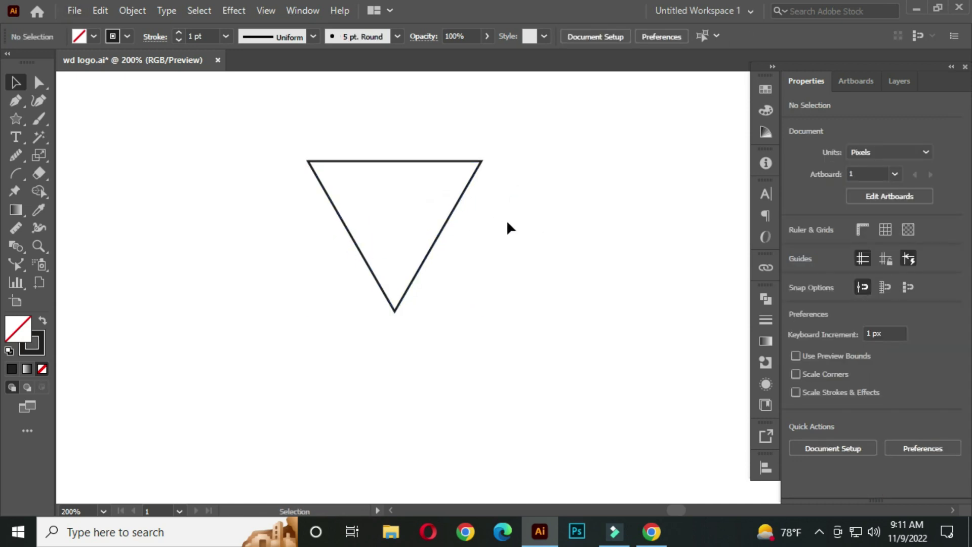
- Draw a horizontal rectangle about 218 by 20 px across the triangle's bottom tip and centre it on the triangle
drag(20, 122, 72, 117)
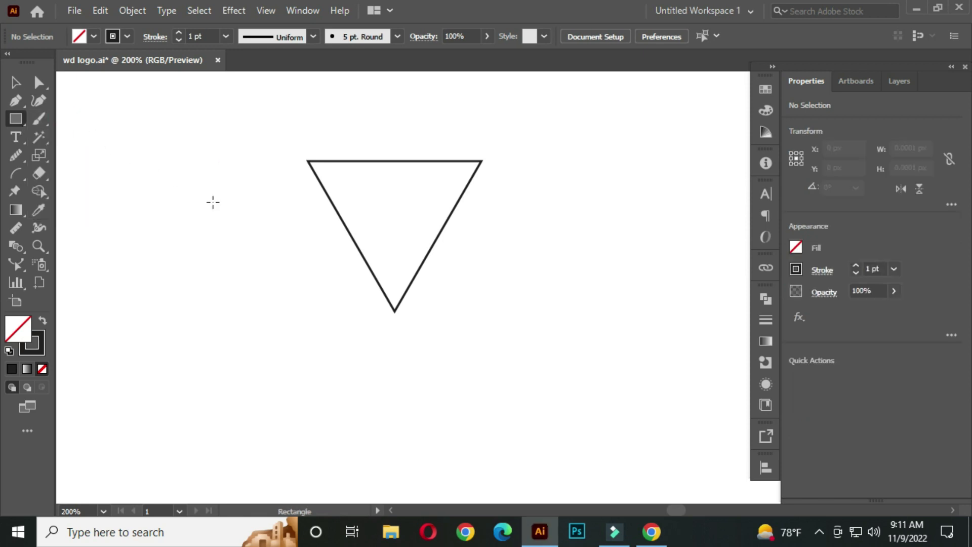
drag(380, 248, 365, 212)
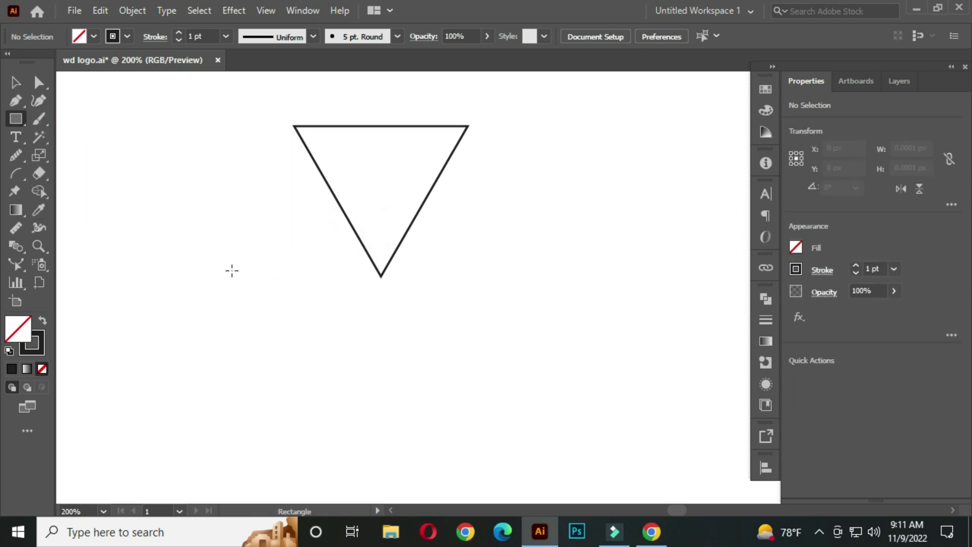
mouse_move(201, 264)
mouse_down()
mouse_move(464, 300)
mouse_move(646, 304)
mouse_move(637, 303)
mouse_up()
click(16, 82)
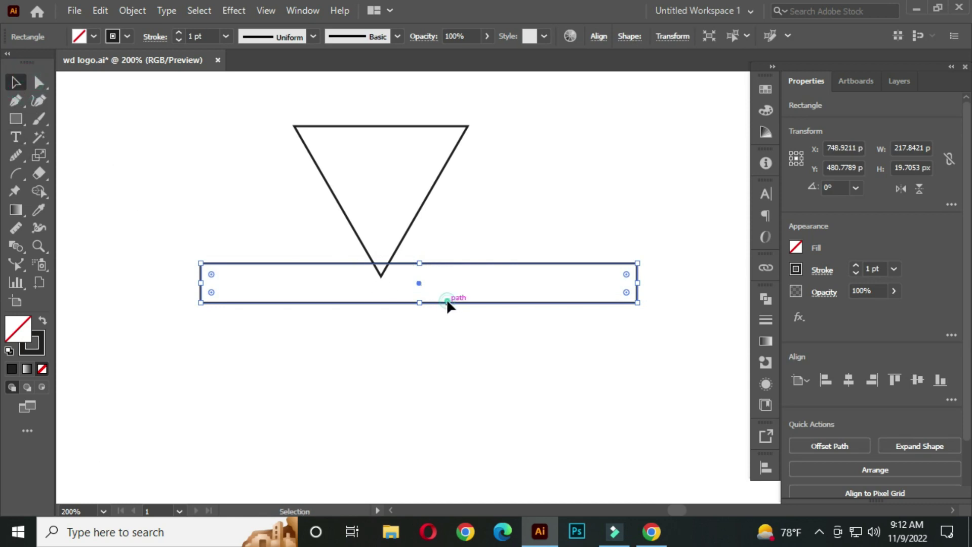
drag(446, 299, 409, 302)
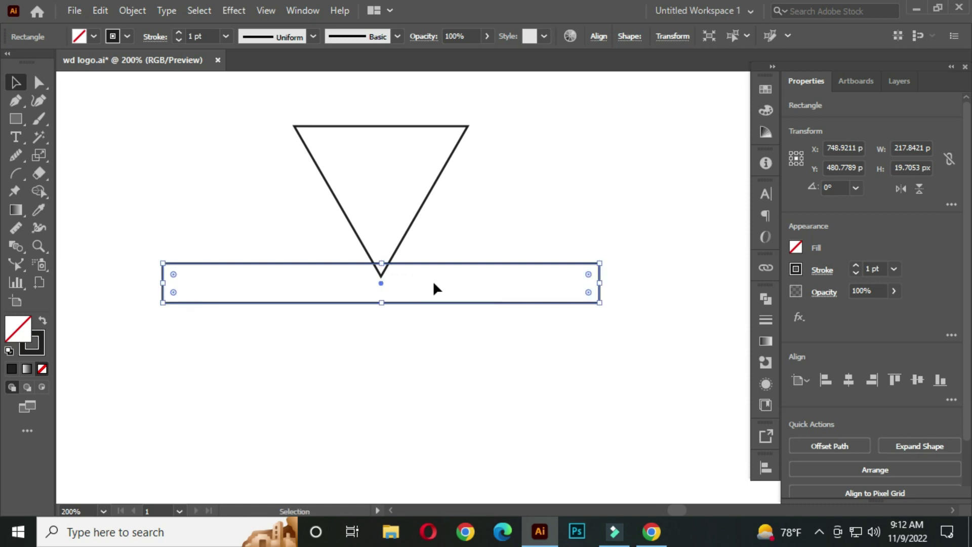
click(492, 229)
- Copy the rectangle about 40.5 px straight down and repeat the copy three times for five evenly spaced bars
drag(455, 257, 462, 240)
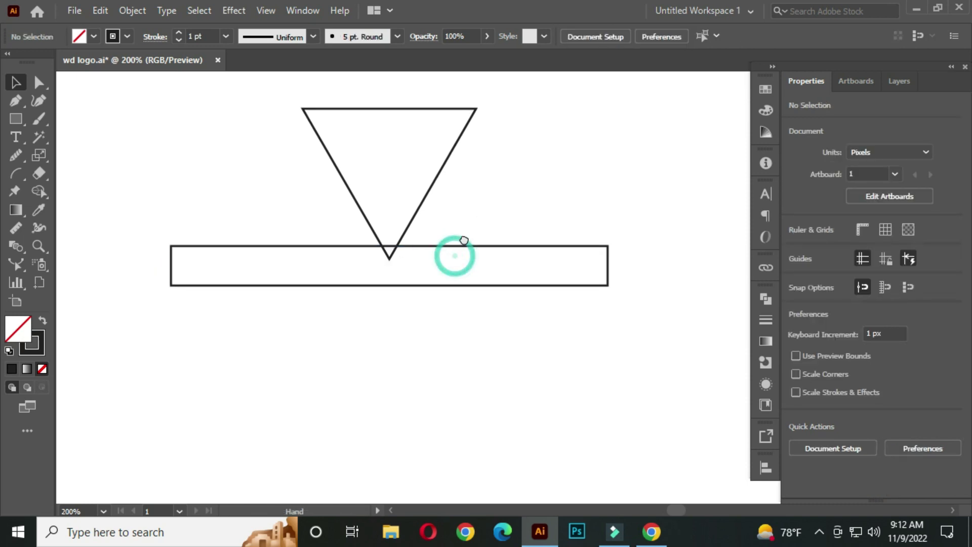
click(426, 285)
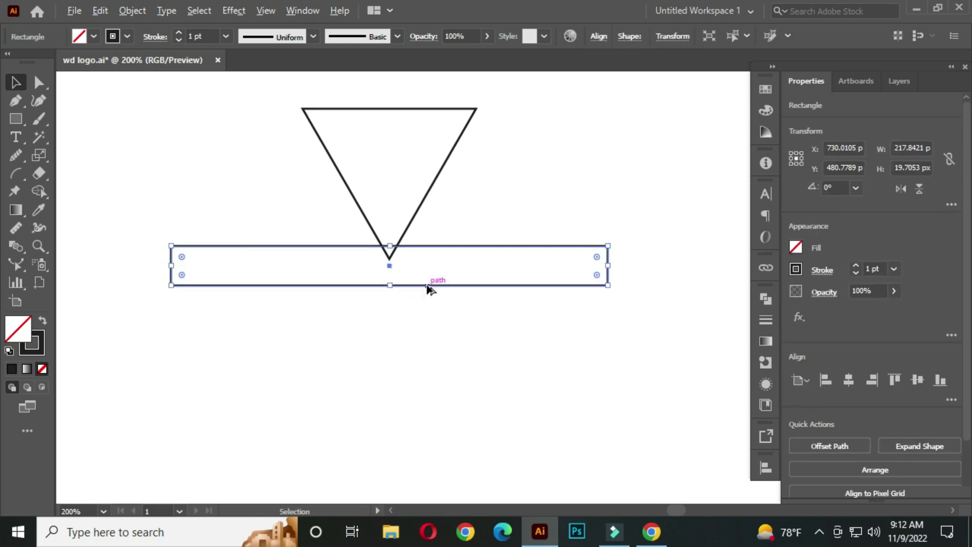
drag(426, 285, 429, 372)
scroll(466, 328, down, 2)
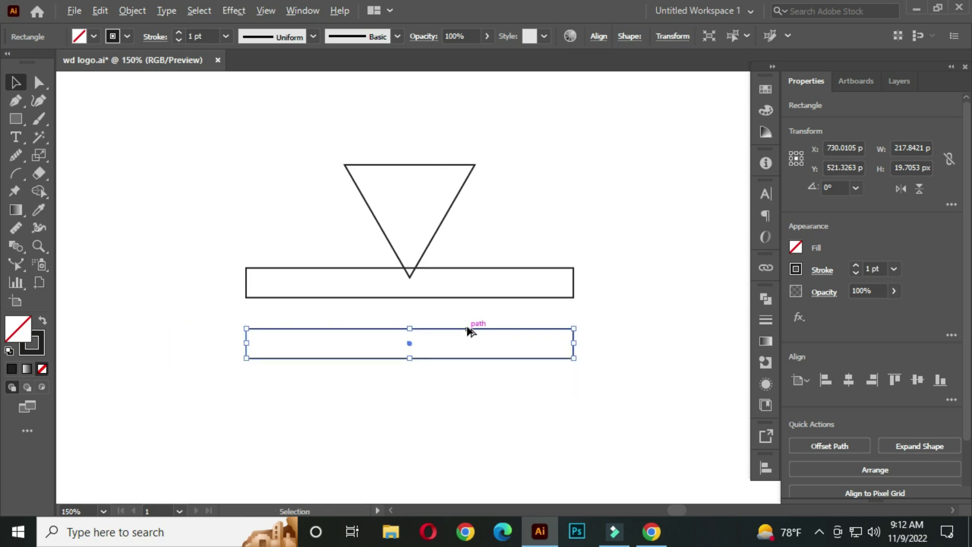
drag(475, 345, 466, 267)
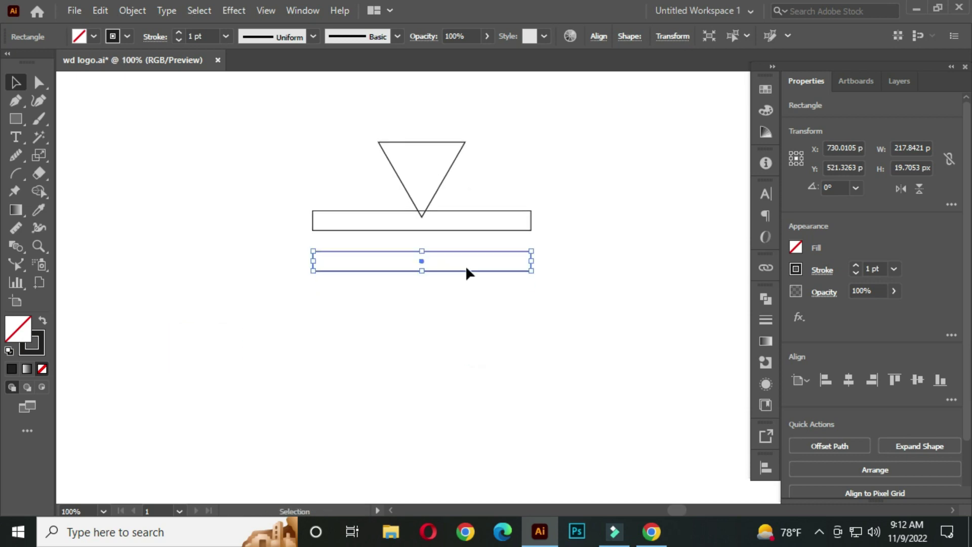
key(ctrl+d)
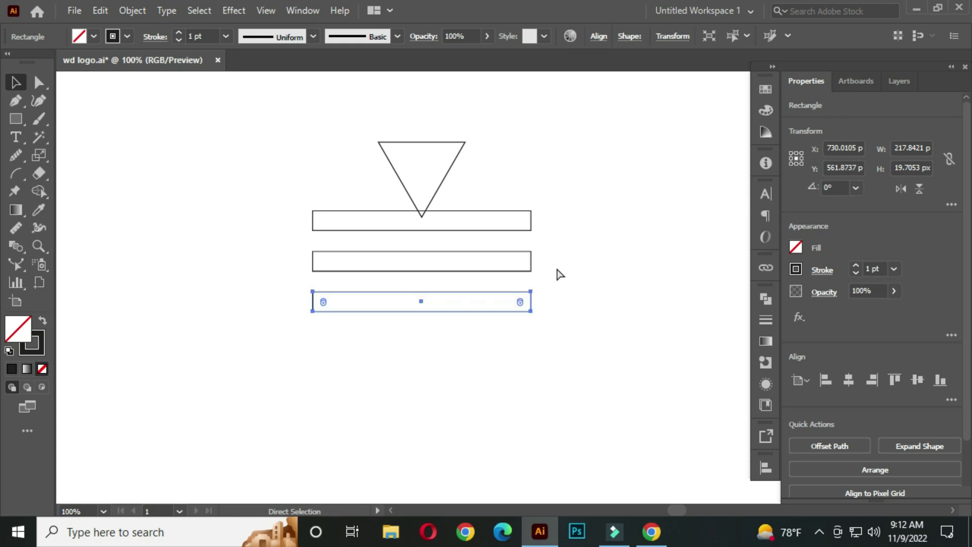
key(ctrl+d)
key(ctrl+d)
click(565, 256)
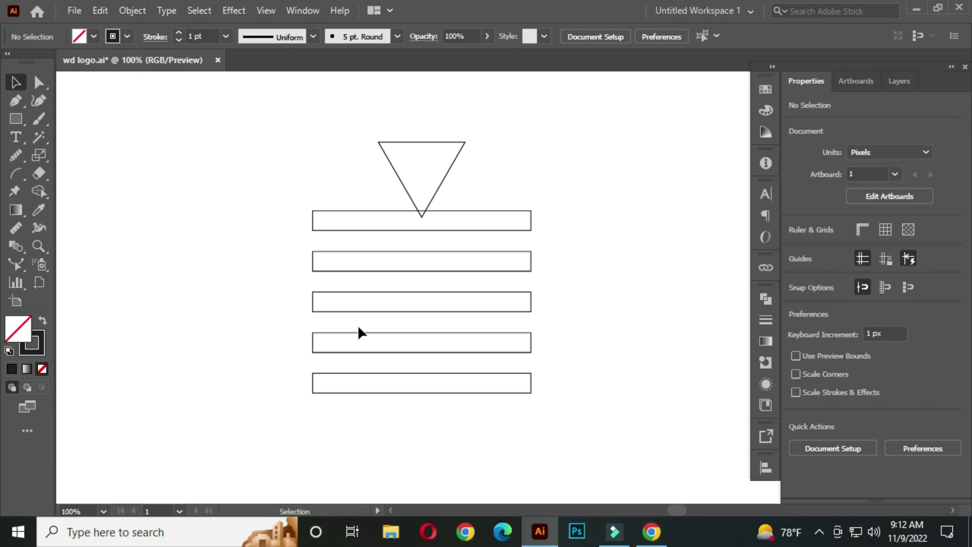
- Move all five bars up together, aligning the top bar's upper edge with the triangle's top edge
drag(283, 197, 394, 400)
scroll(450, 199, up, 2)
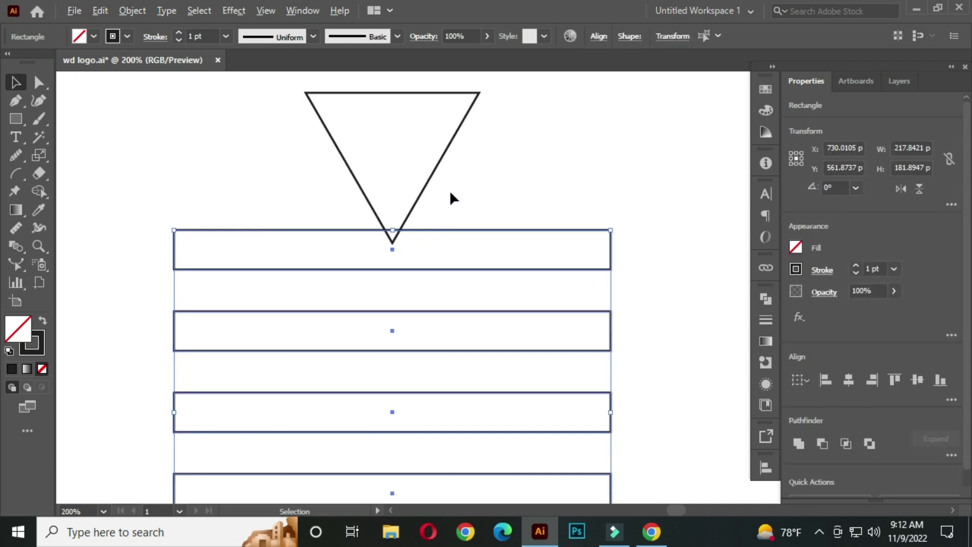
scroll(434, 223, up, 2)
drag(467, 364, 475, 202)
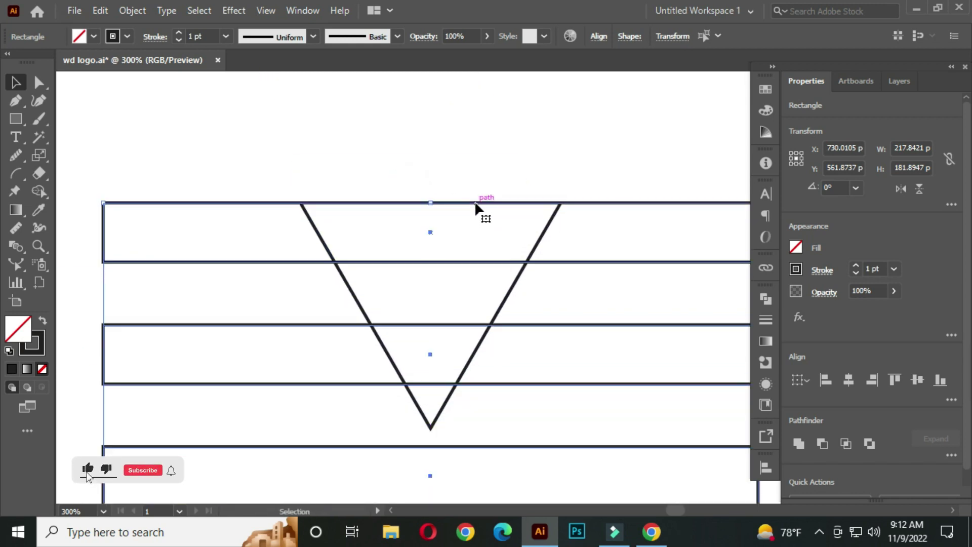
drag(524, 240, 502, 172)
- Scale the five bars together to the triangle's 75 px height and widen them symmetrically to about 148 px
scroll(424, 289, down, 1)
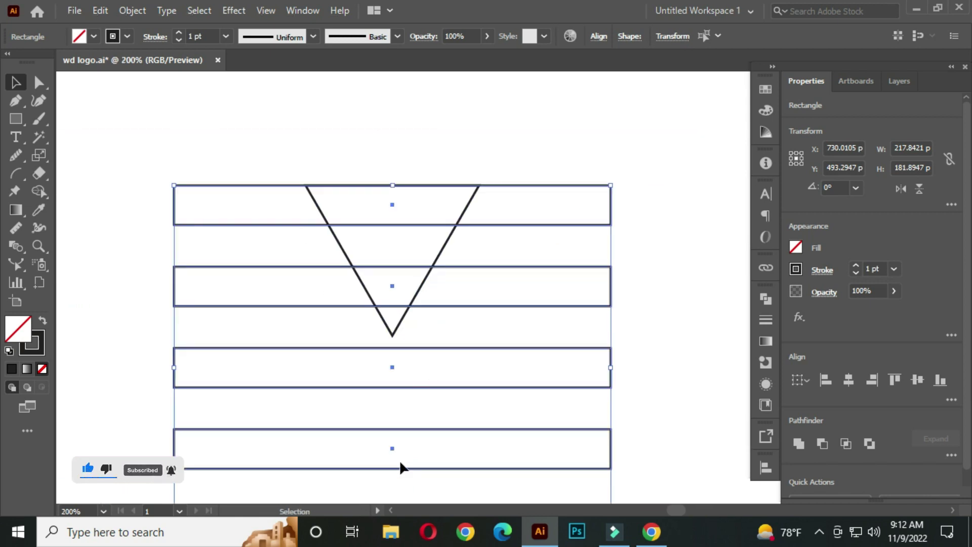
drag(419, 426, 427, 371)
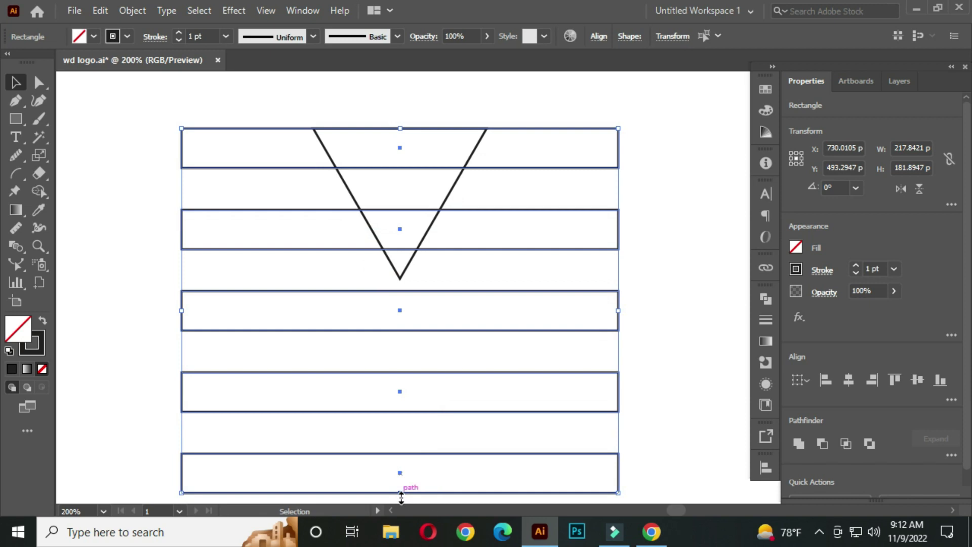
drag(400, 495, 410, 280)
drag(434, 177, 445, 250)
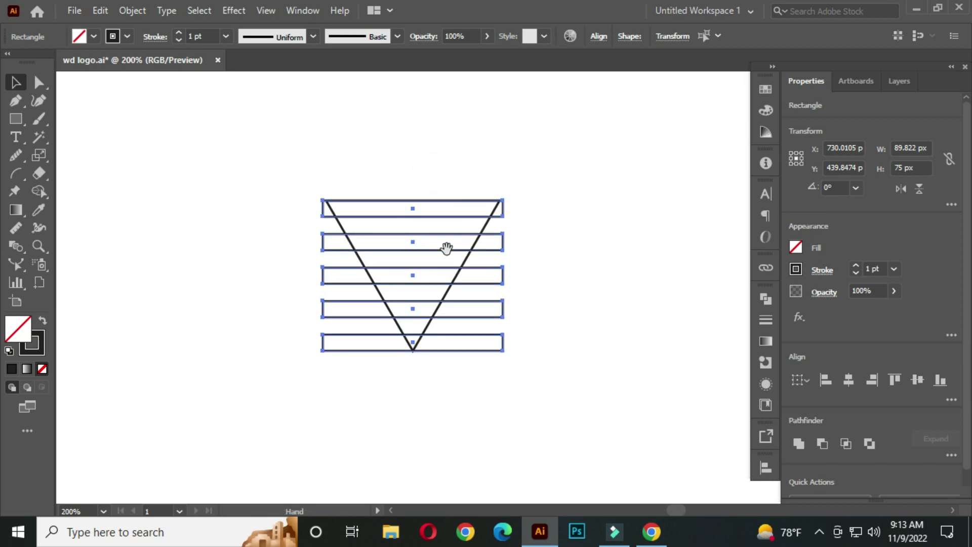
drag(501, 275, 563, 274)
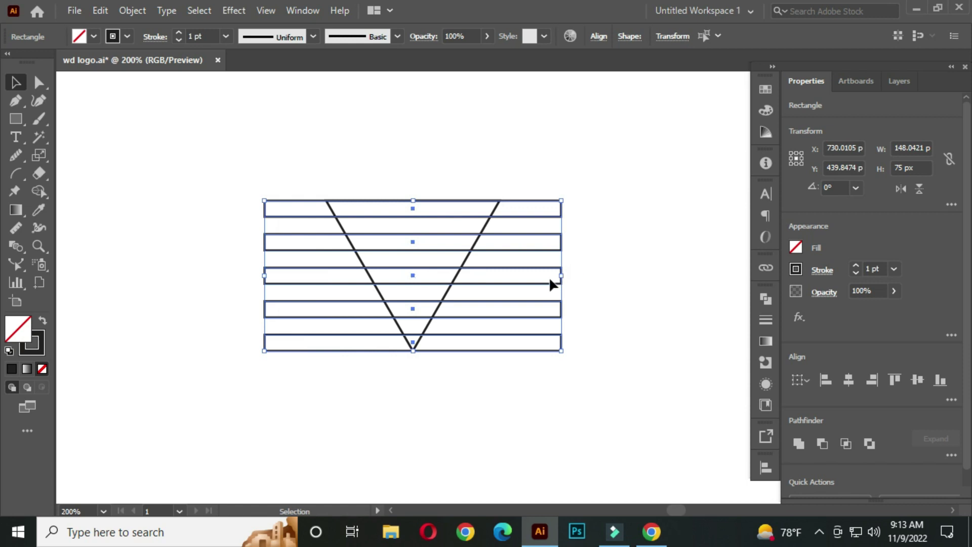
click(132, 154)
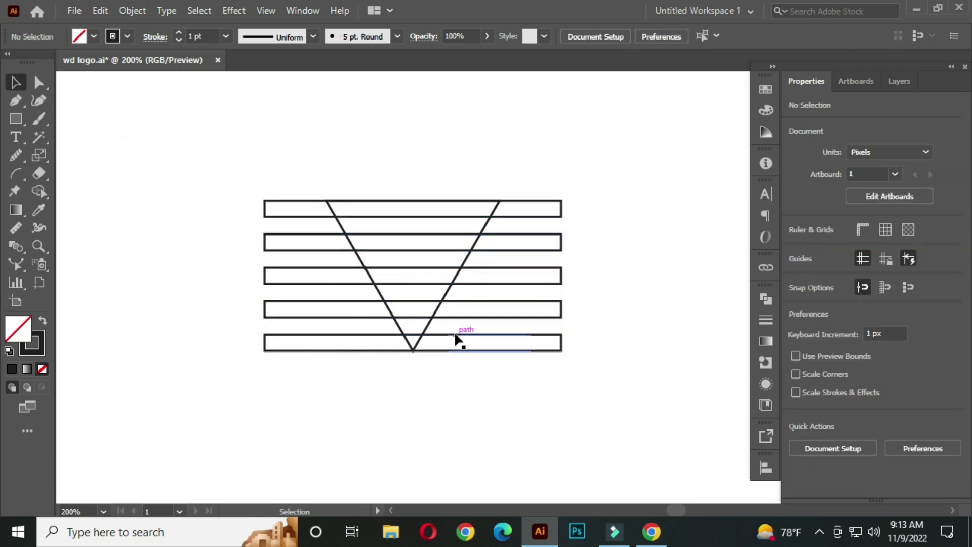
- Duplicate the five bars in place and rotate the copies to about 300° so they run parallel to the triangle's left side
scroll(495, 292, up, 1)
key(space)
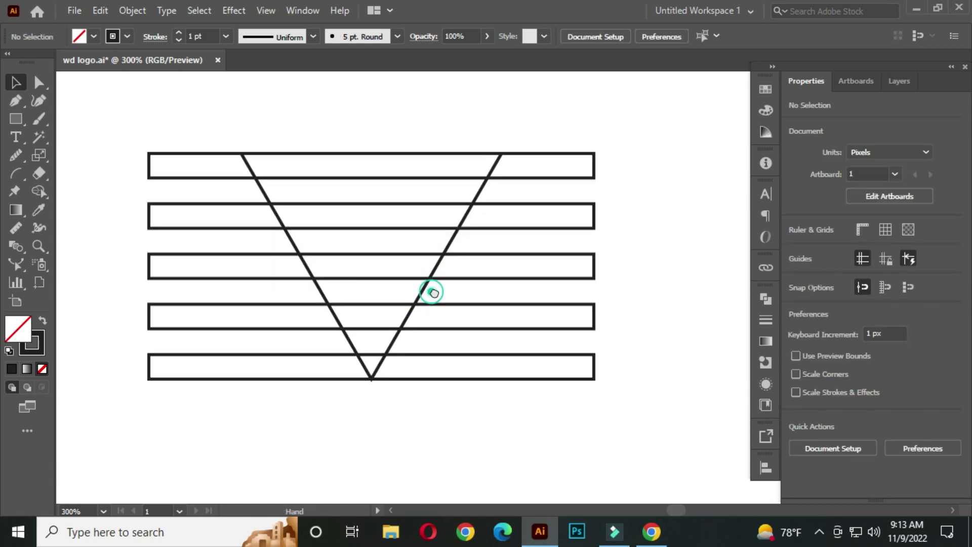
drag(431, 290, 449, 292)
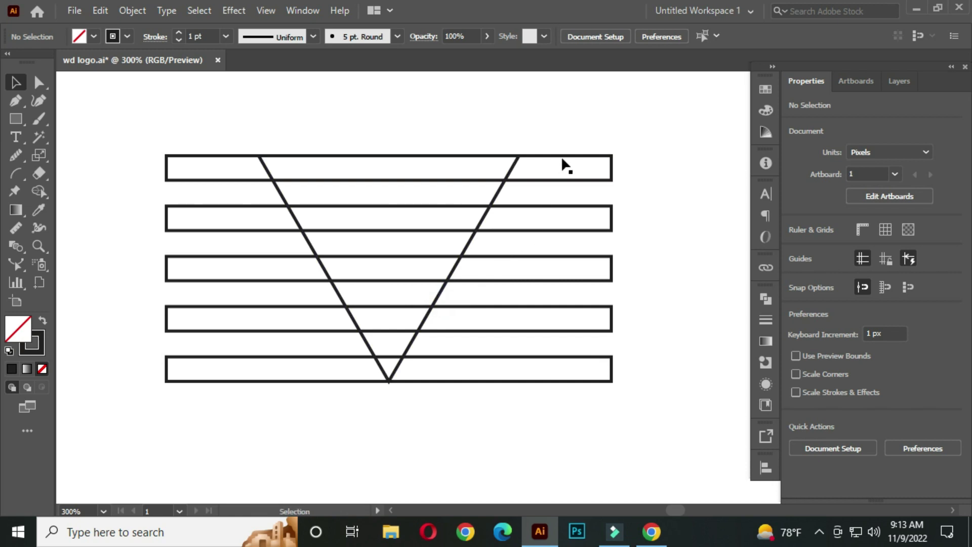
drag(602, 291, 631, 386)
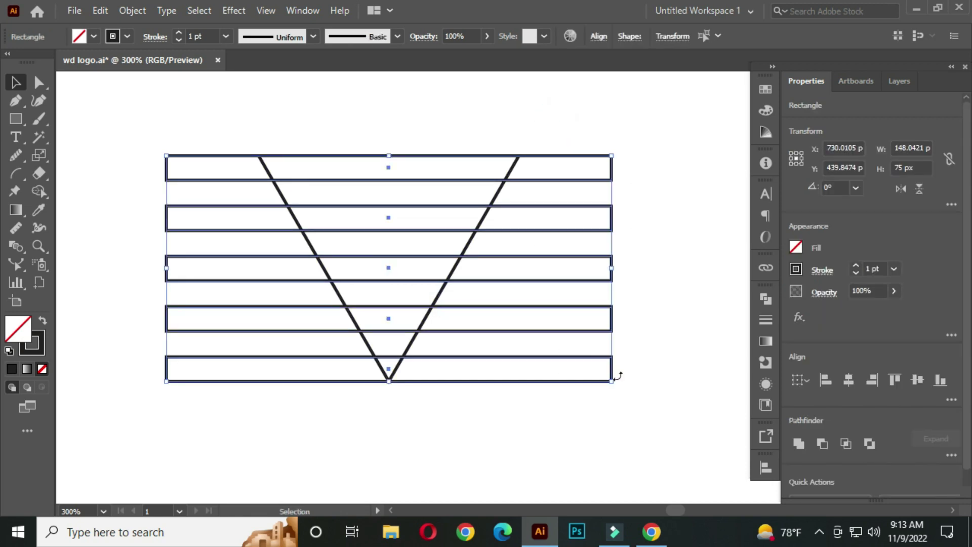
key(ctrl)
key(ctrl)
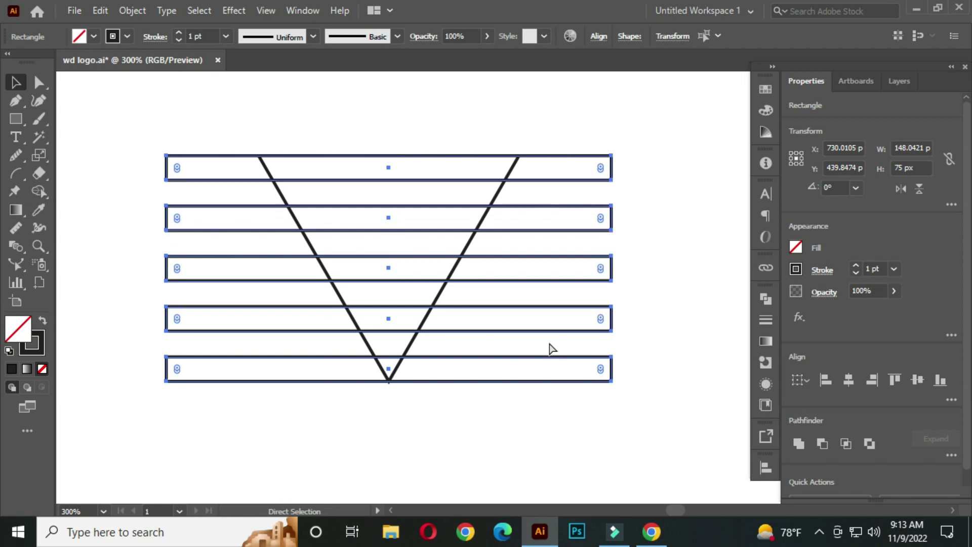
key(ctrl)
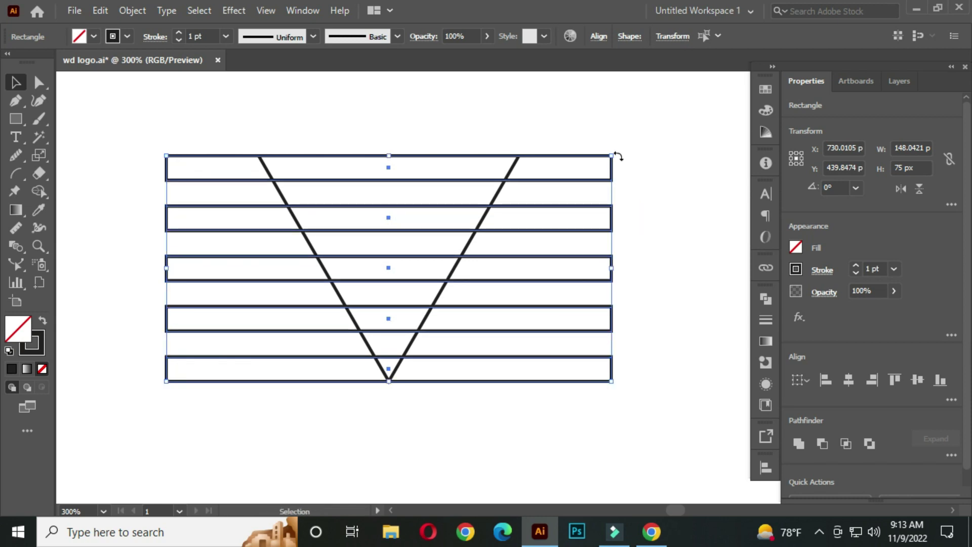
drag(618, 157, 629, 432)
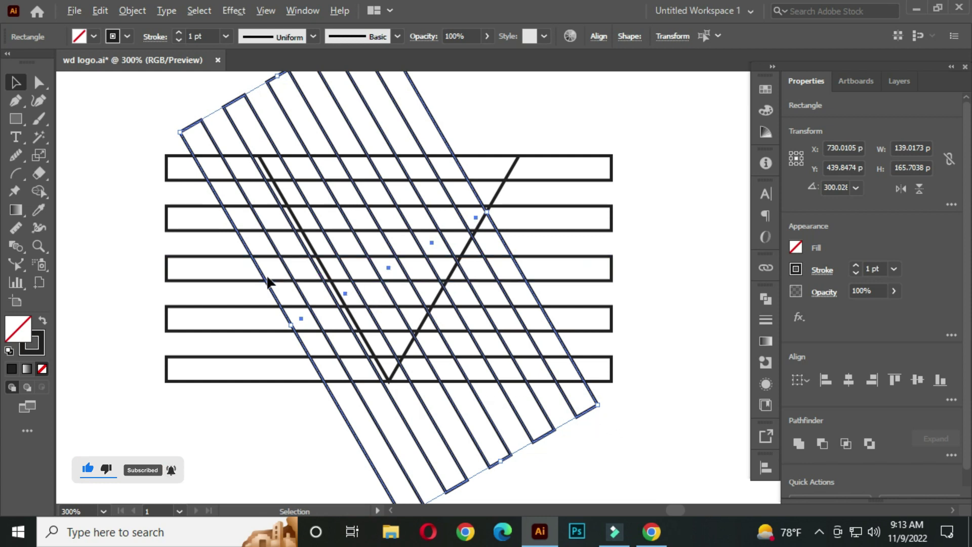
- Move the rotated bars so that their outer left edge lies exactly on the triangle's left side
alt+scroll(269, 282, up, 2)
drag(284, 323, 398, 250)
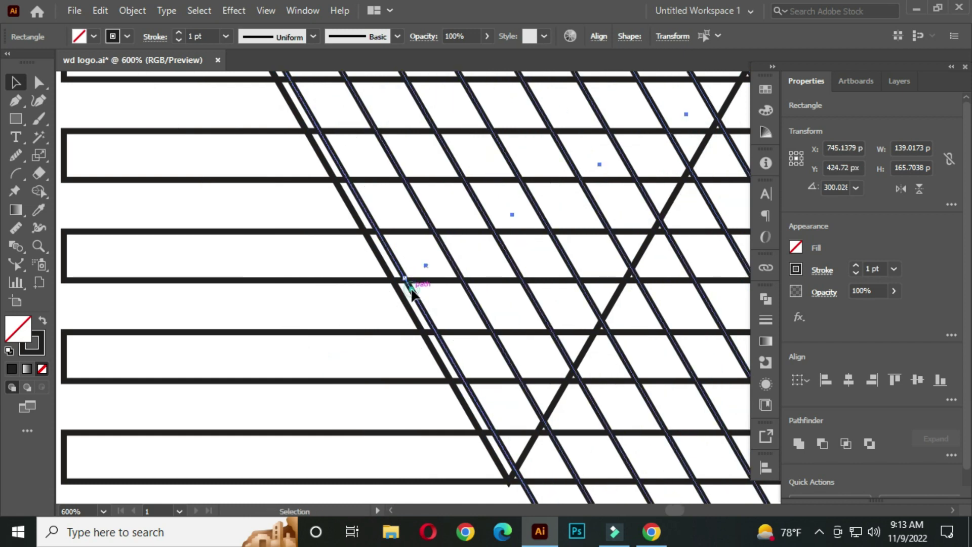
drag(411, 292, 402, 302)
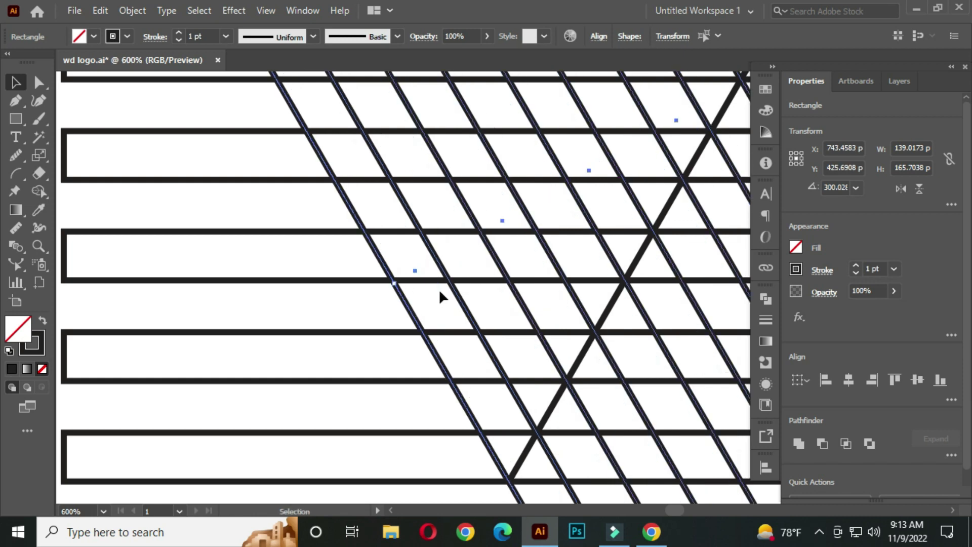
- Create a mirrored copy of the five rotated bars by reflecting them across the vertical axis
scroll(458, 291, down, 4)
drag(501, 284, 412, 287)
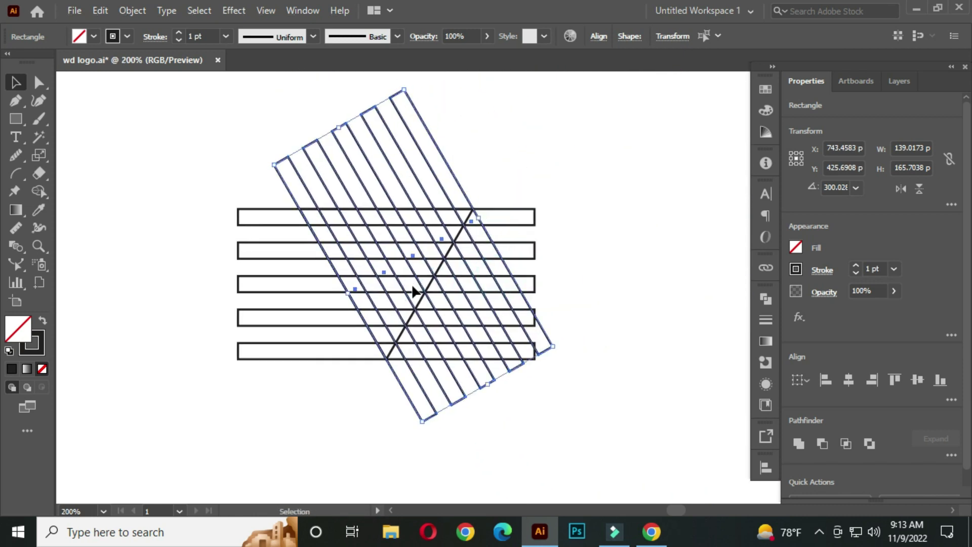
right_click(370, 177)
click(454, 397)
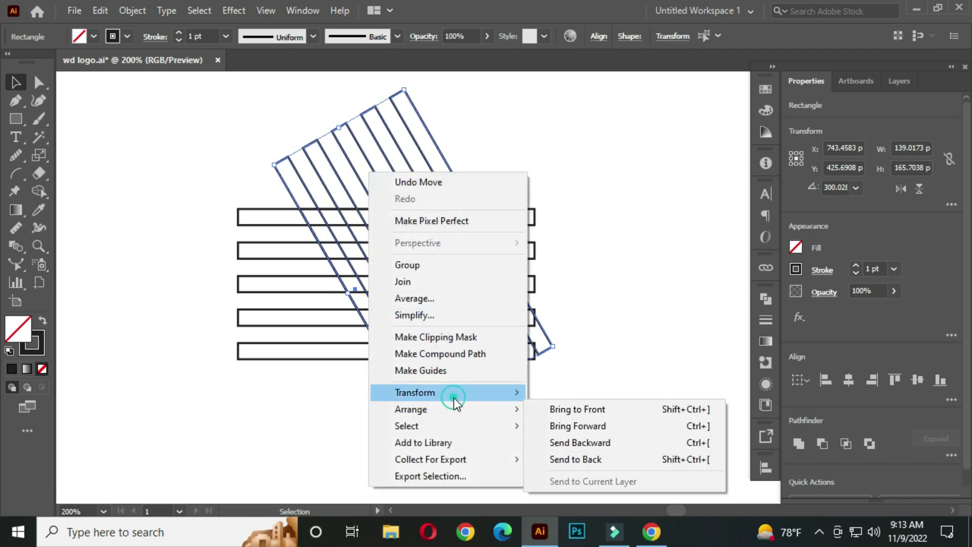
click(572, 448)
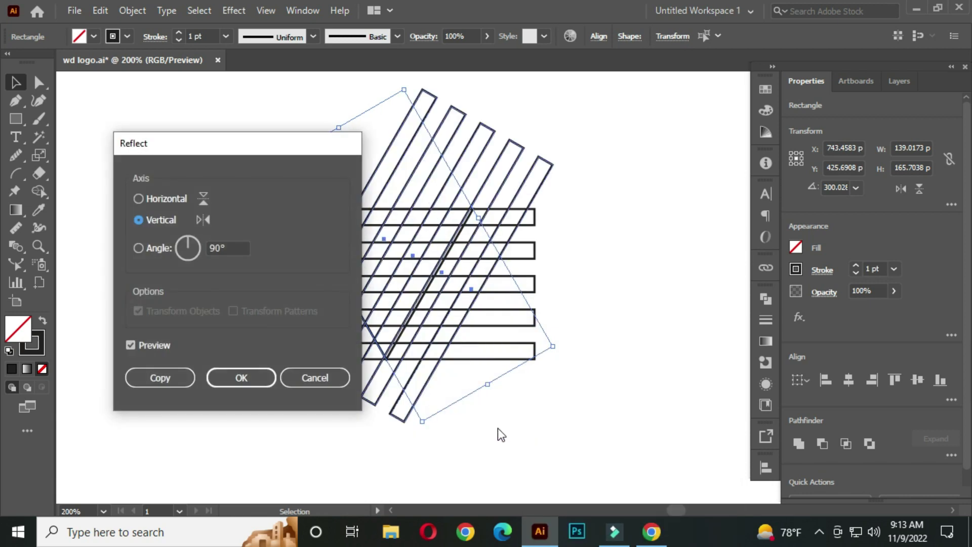
click(171, 377)
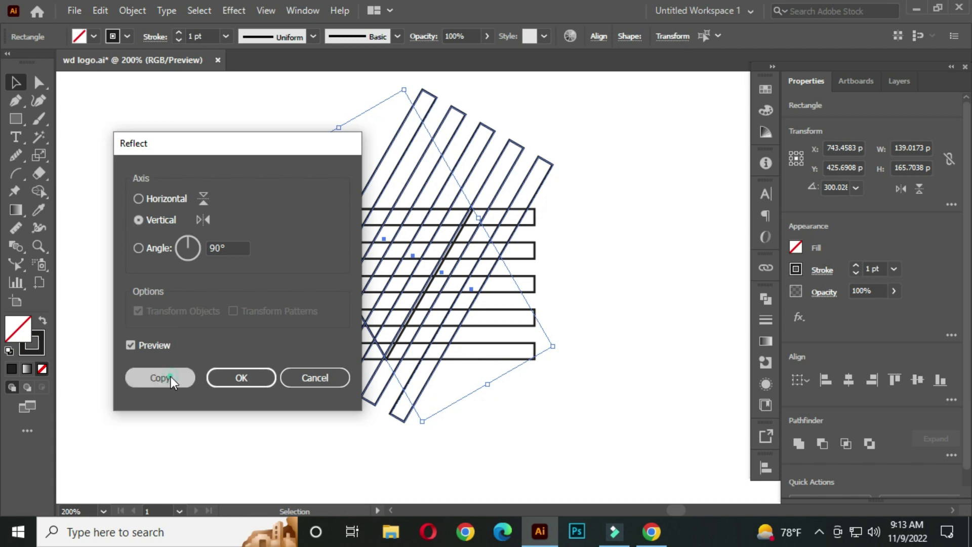
- Move the mirrored bars so that their outer right edge lies exactly on the triangle's right side, and deselect them
drag(349, 264, 499, 282)
scroll(499, 282, up, 2)
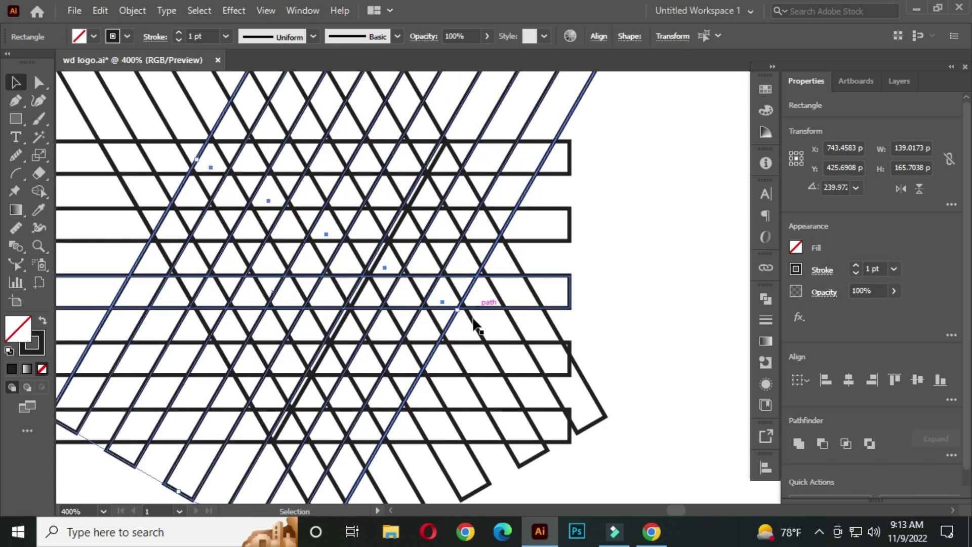
drag(442, 330, 375, 284)
scroll(365, 256, up, 2)
key(ctrl+0)
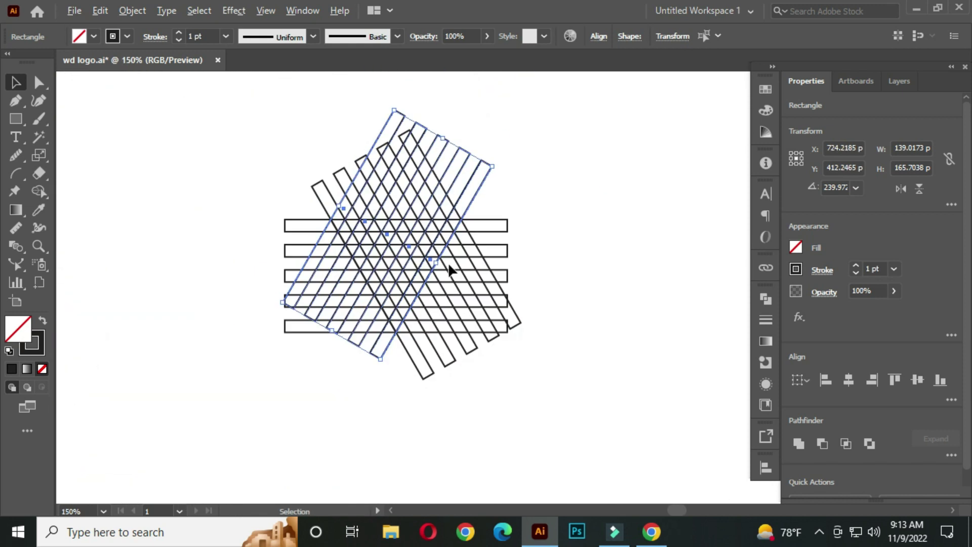
click(515, 189)
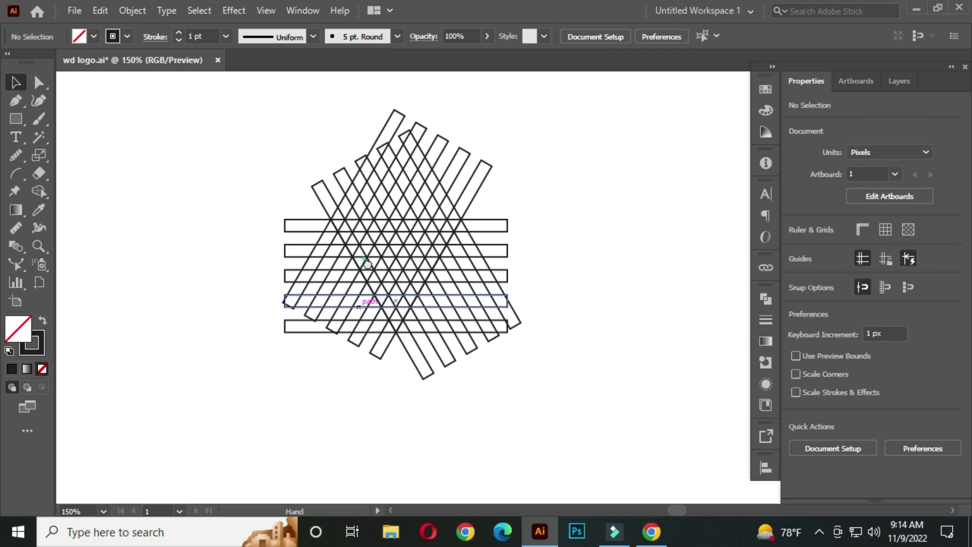
- Select all the bars and the triangle, activate the Shape Builder tool and set the fill to orange
drag(364, 257, 379, 282)
drag(248, 131, 589, 433)
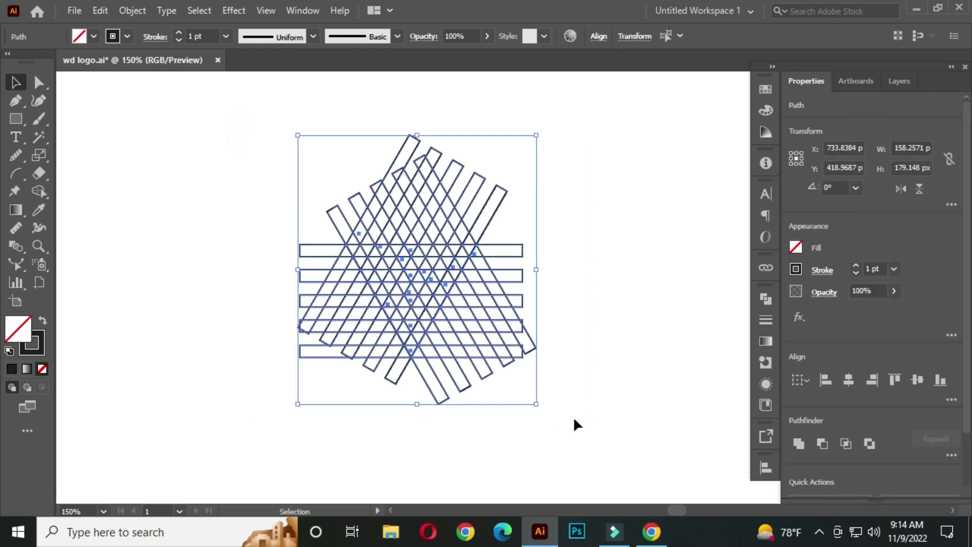
click(39, 188)
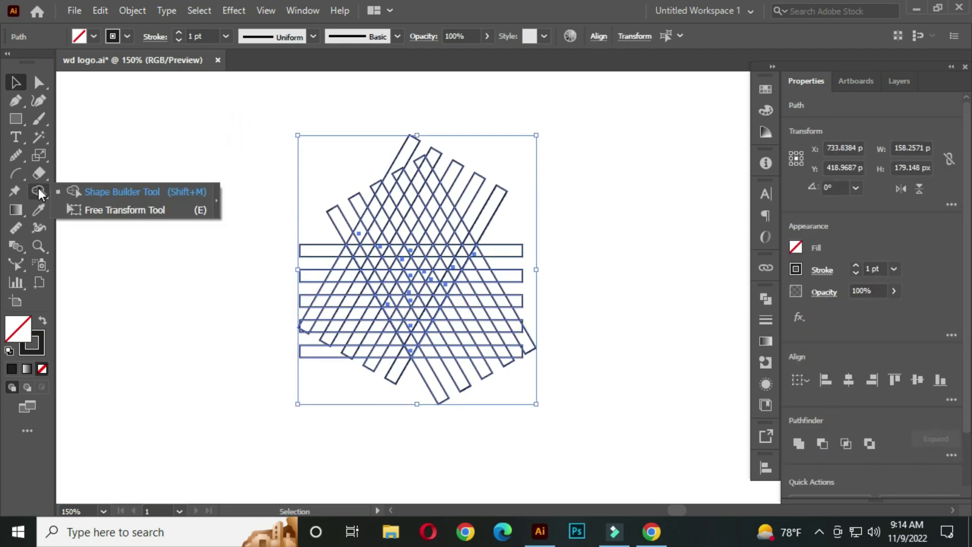
click(92, 190)
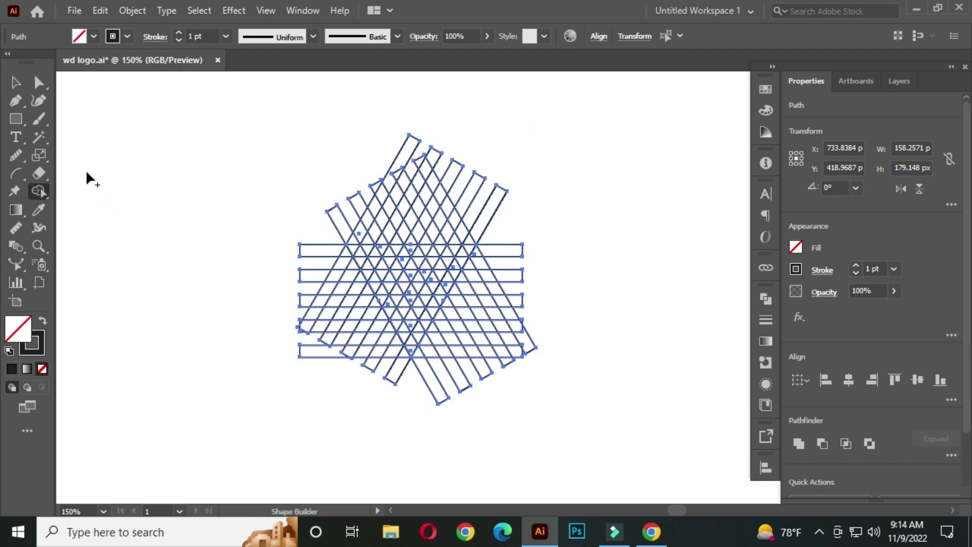
click(92, 35)
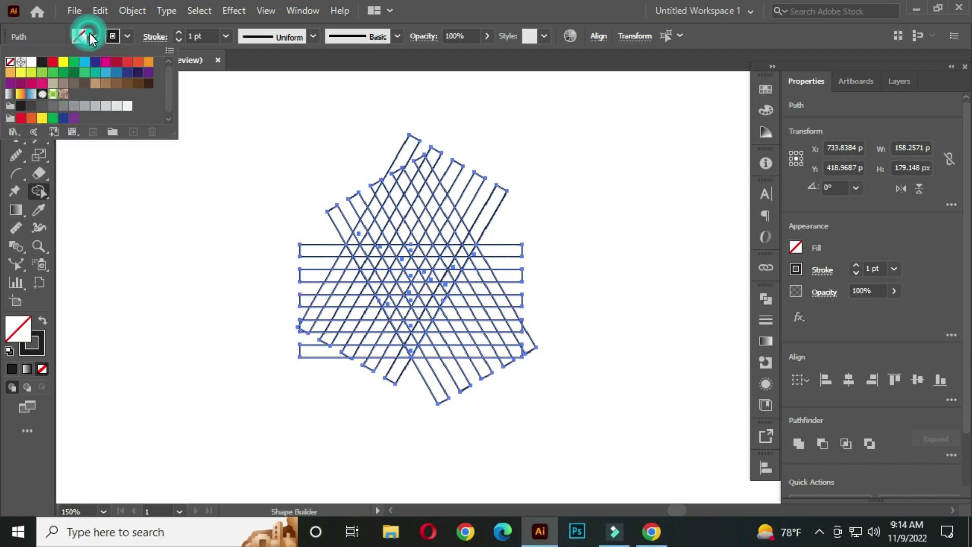
click(149, 63)
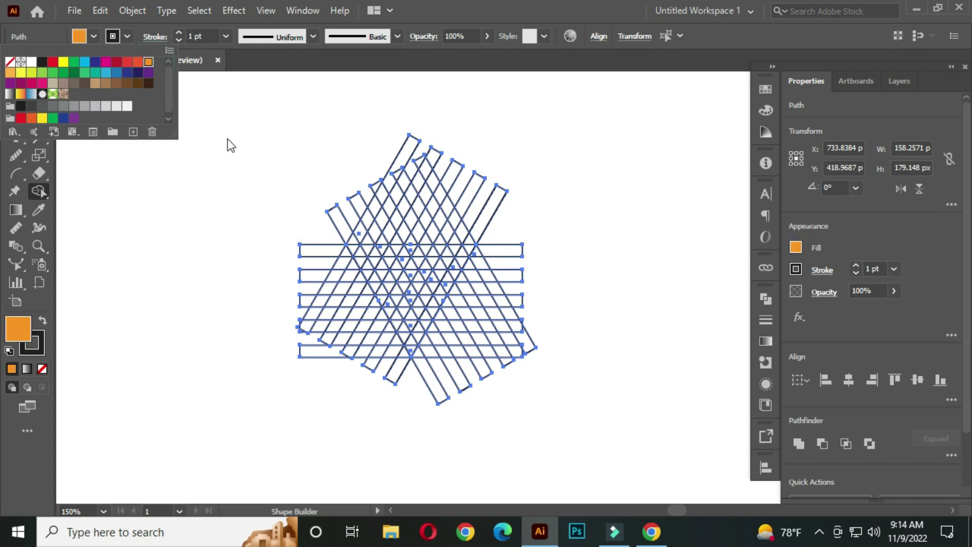
- Merge lattice regions into two parallel orange strips slanting down to the right, from the second bar's top edge to the fourth bar's top edge
click(401, 287)
scroll(387, 282, up, 3)
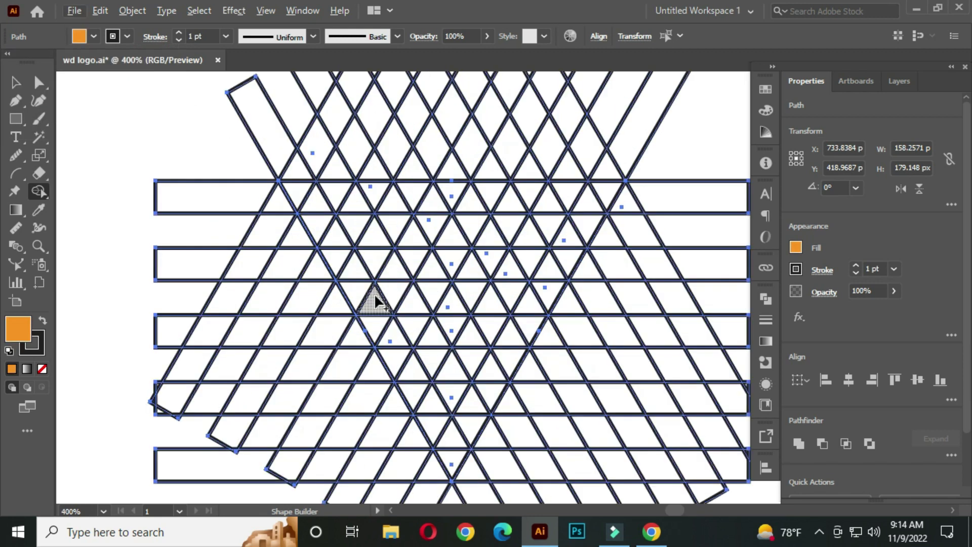
drag(375, 290, 378, 244)
scroll(377, 243, down, 1)
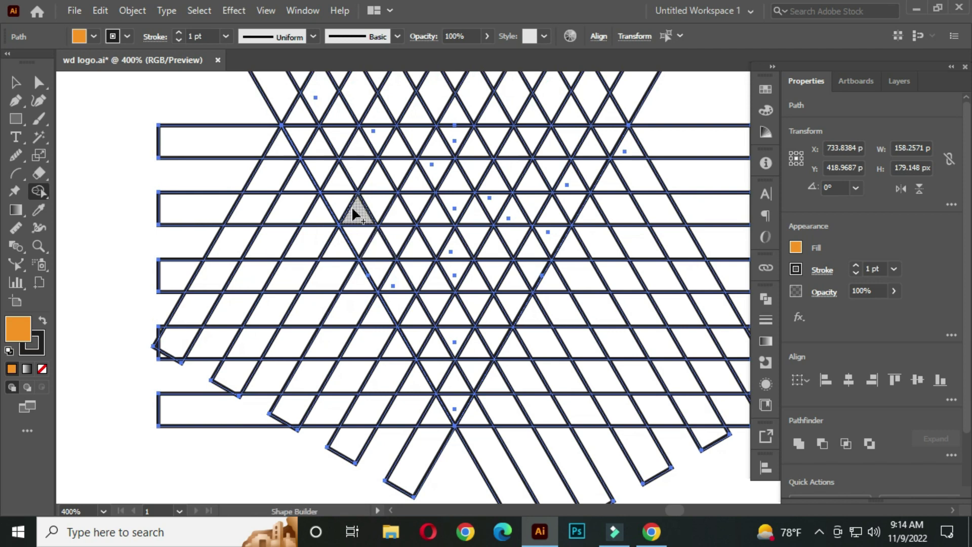
mouse_move(338, 202)
mouse_down()
mouse_move(403, 301)
mouse_move(397, 311)
mouse_up()
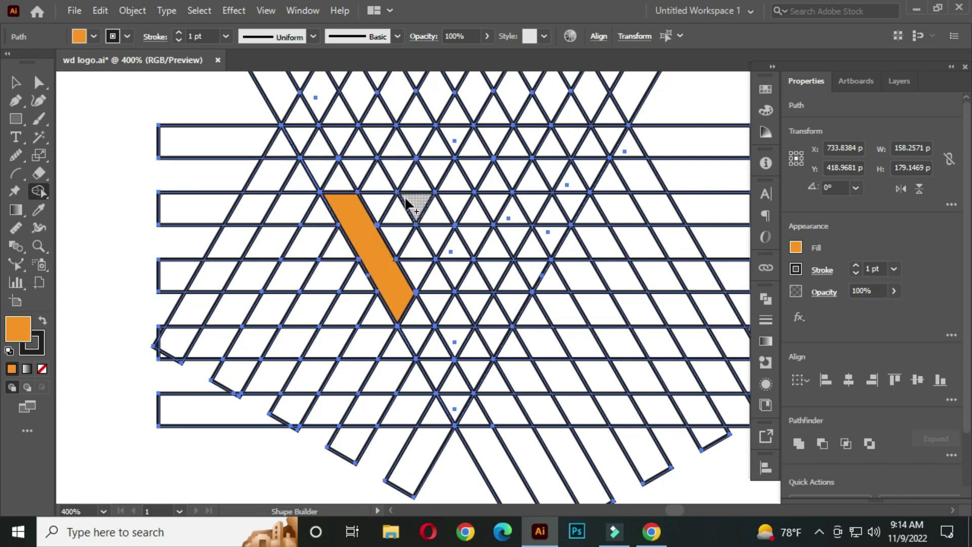
mouse_move(405, 197)
mouse_down()
mouse_move(476, 304)
mouse_move(461, 280)
mouse_up()
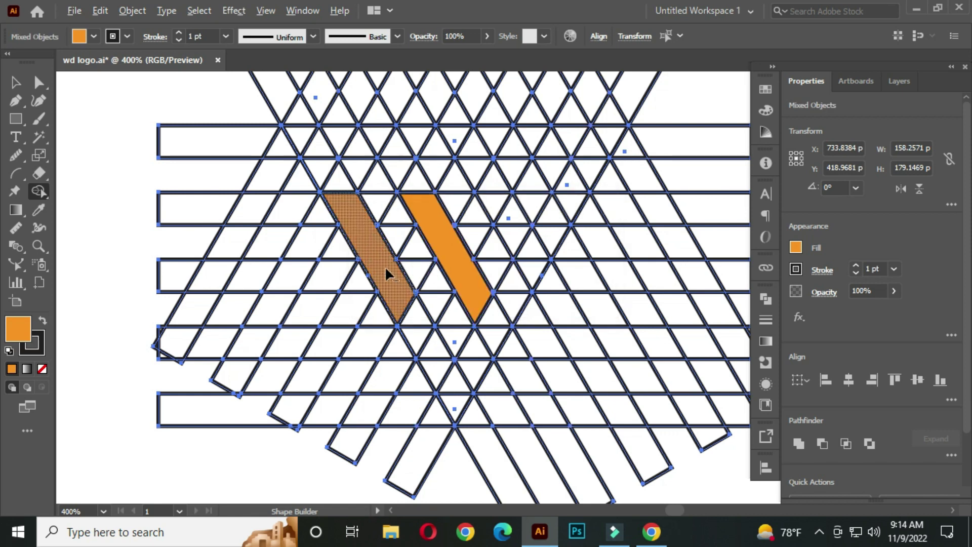
- Clean up the tiny notches along the right edges of the two orange strips with the Shape Builder tool
alt+scroll(384, 266, up, 8)
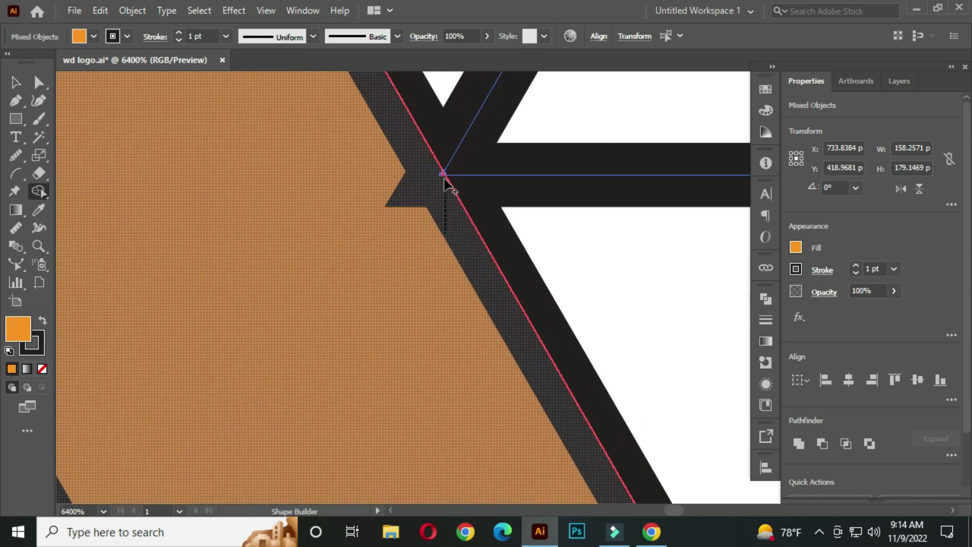
alt+scroll(363, 196, down, 6)
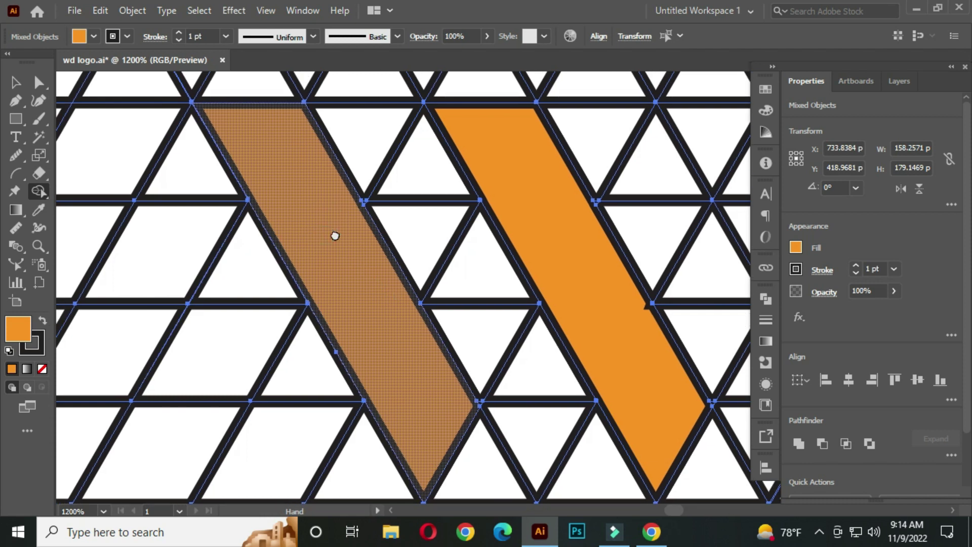
alt+scroll(643, 322, up, 5)
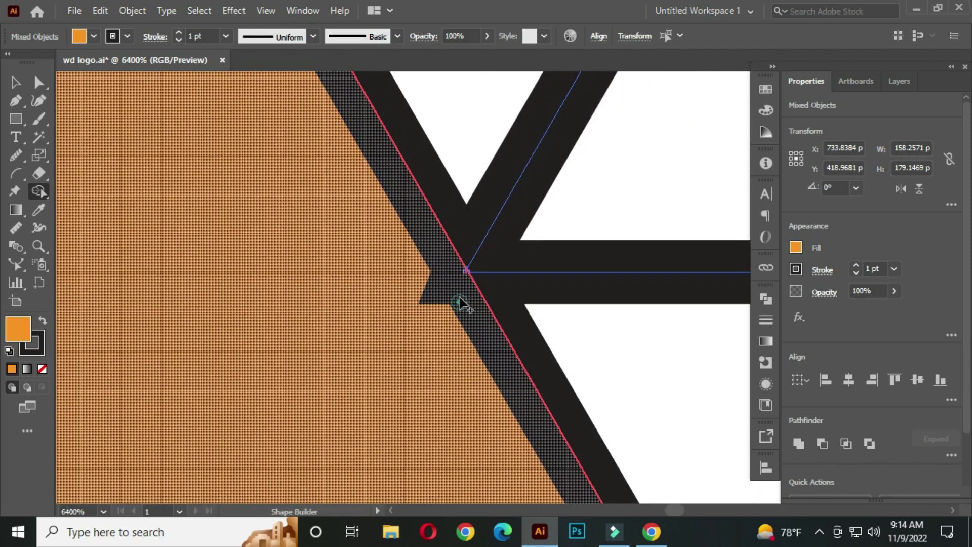
click(463, 274)
alt+scroll(432, 276, down, 3)
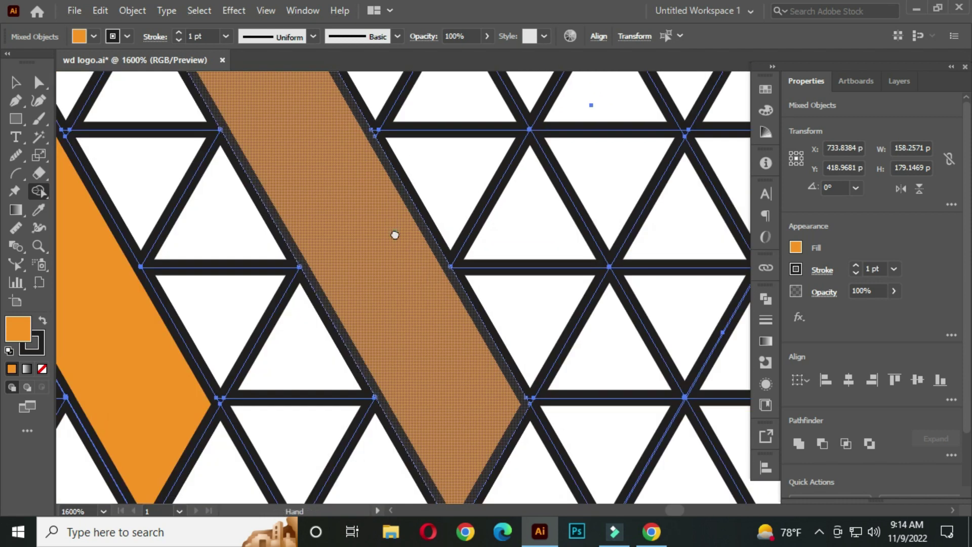
drag(394, 234, 454, 359)
scroll(474, 356, up, 2)
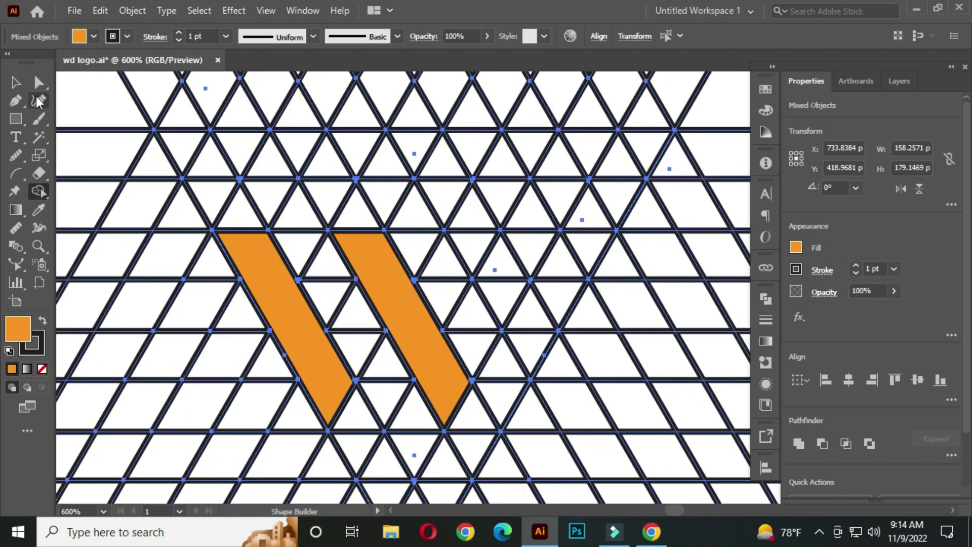
- Draw a circle about 33.4 px across near the horizontal bars' right ends, spanning from the top bar's upper edge to the third bar's upper edge
click(15, 82)
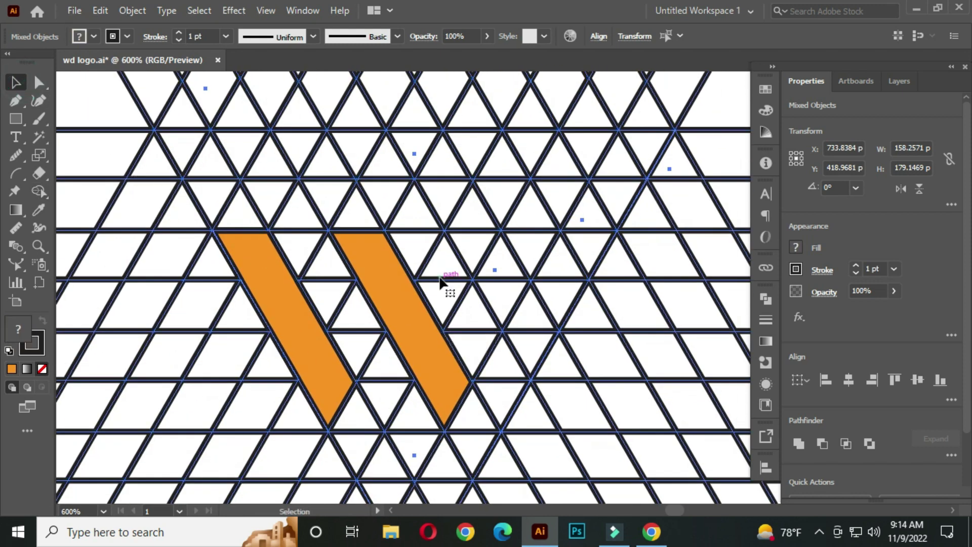
scroll(446, 282, down, 1)
drag(559, 316, 527, 309)
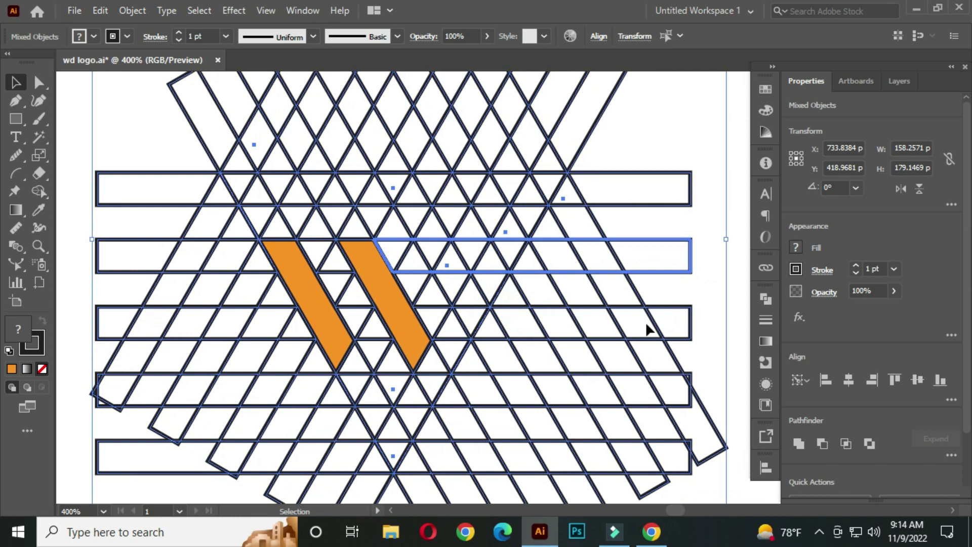
click(730, 281)
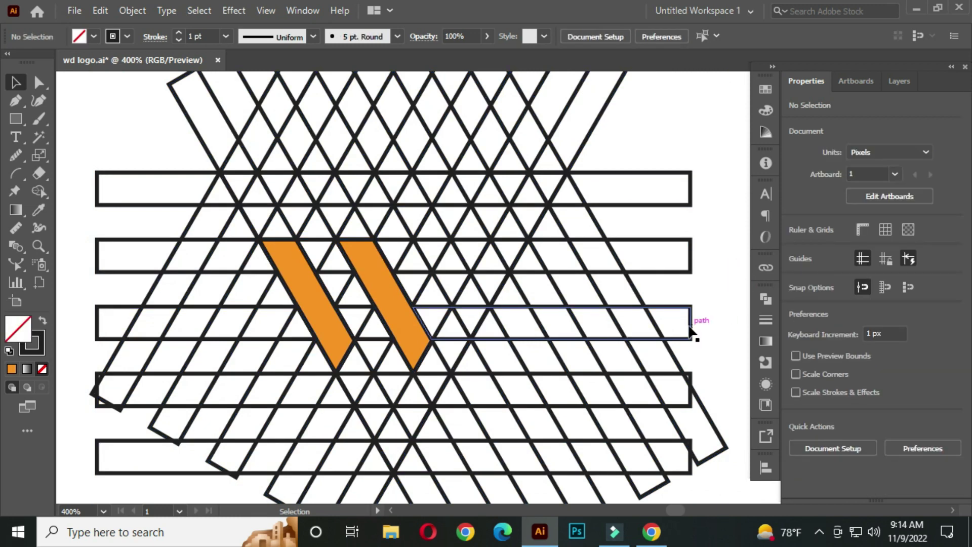
click(14, 123)
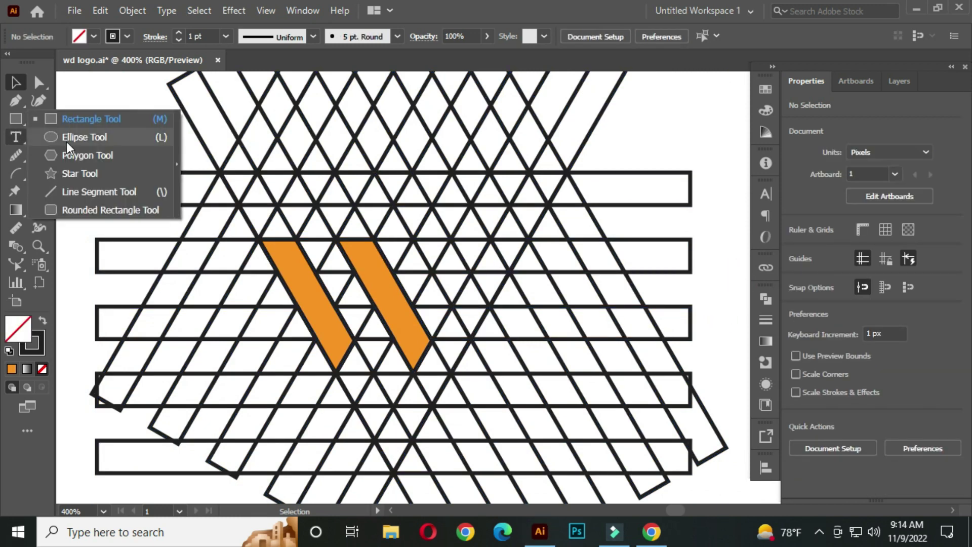
click(90, 139)
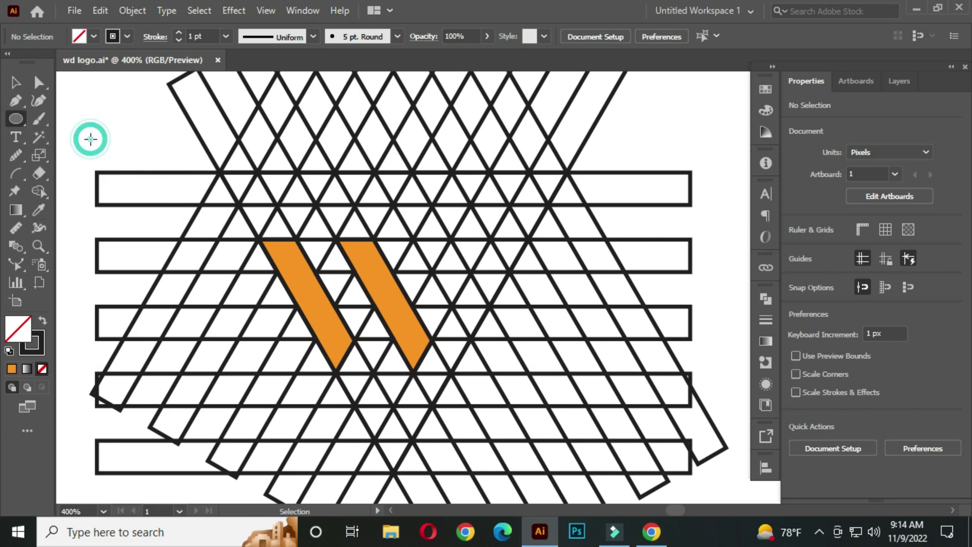
drag(567, 334, 463, 325)
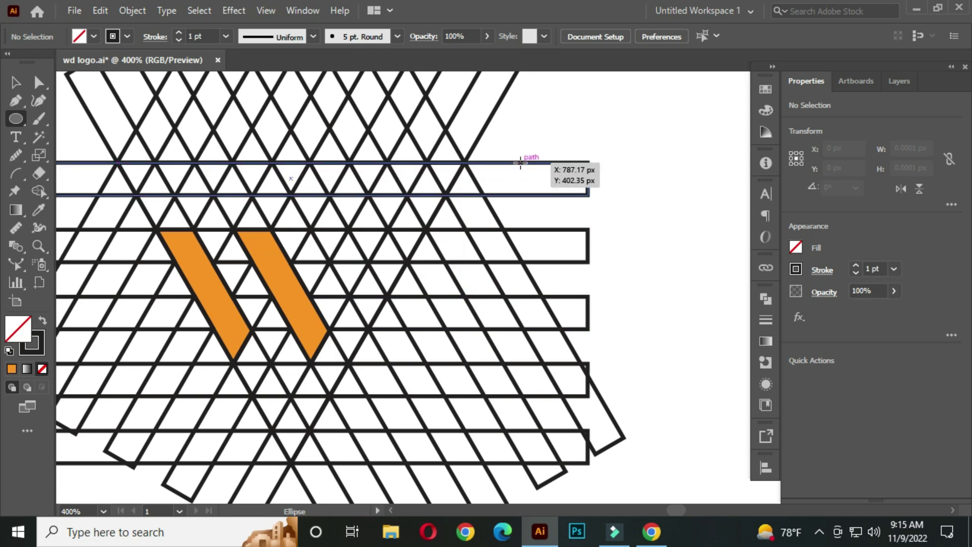
drag(520, 162, 557, 296)
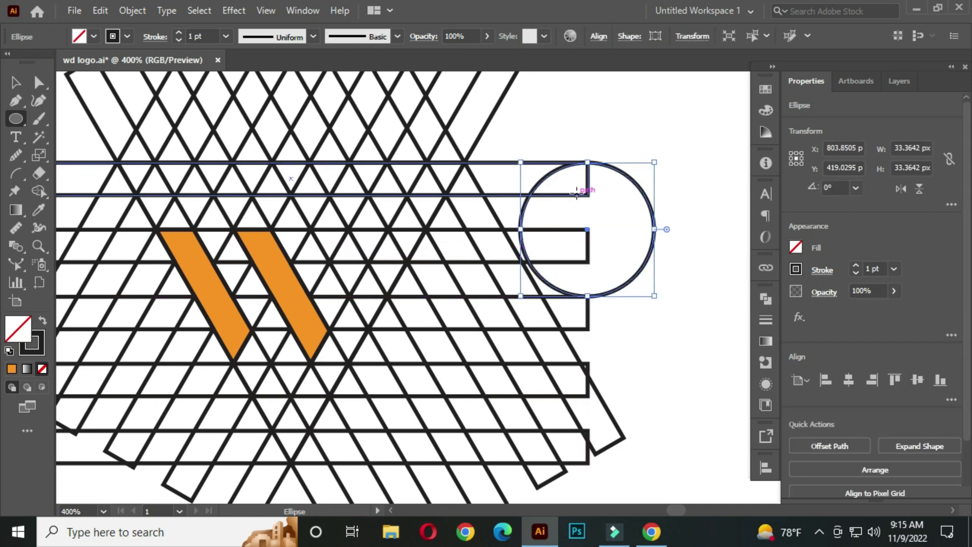
- Draw a circle about 16.7 px across inside the large one and centre the two circles on each other horizontally and vertically
drag(577, 196, 496, 272)
click(15, 85)
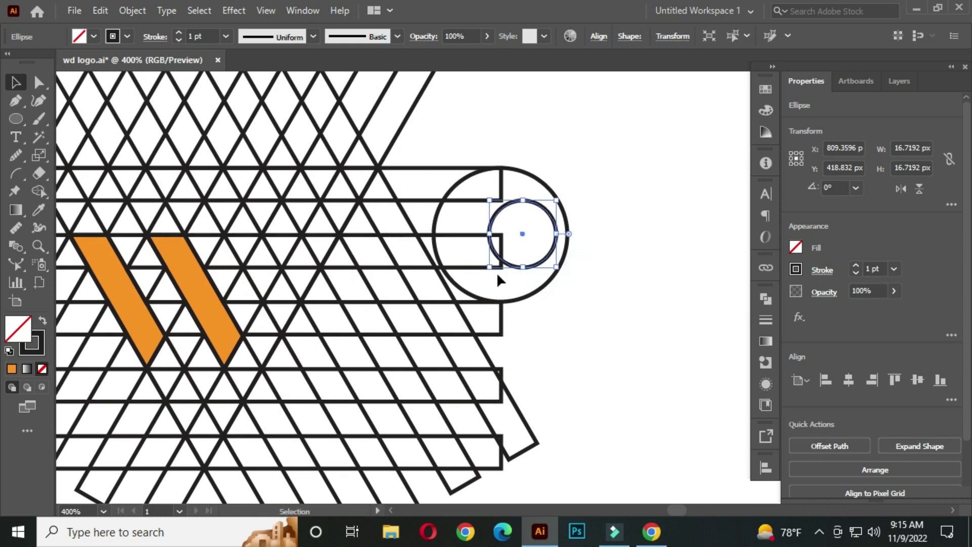
click(593, 218)
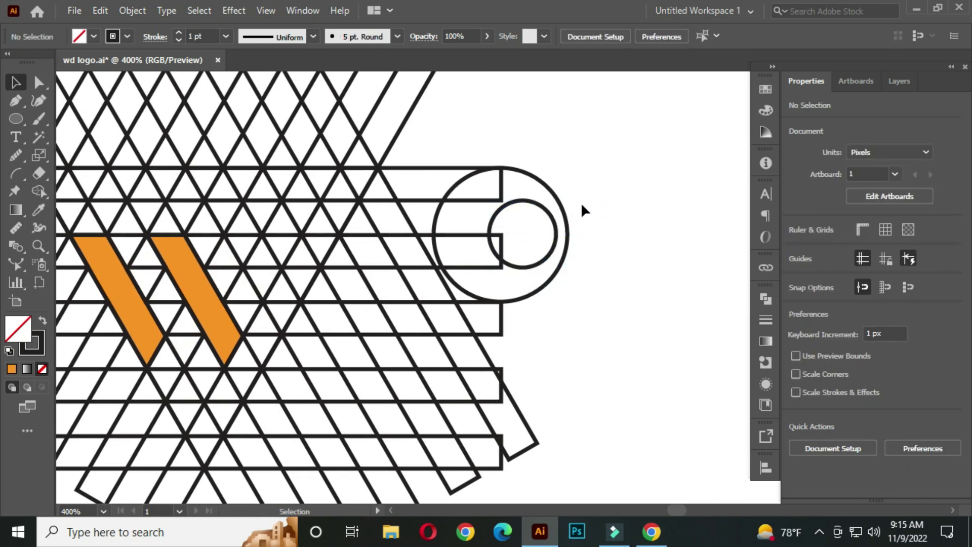
drag(581, 204, 543, 250)
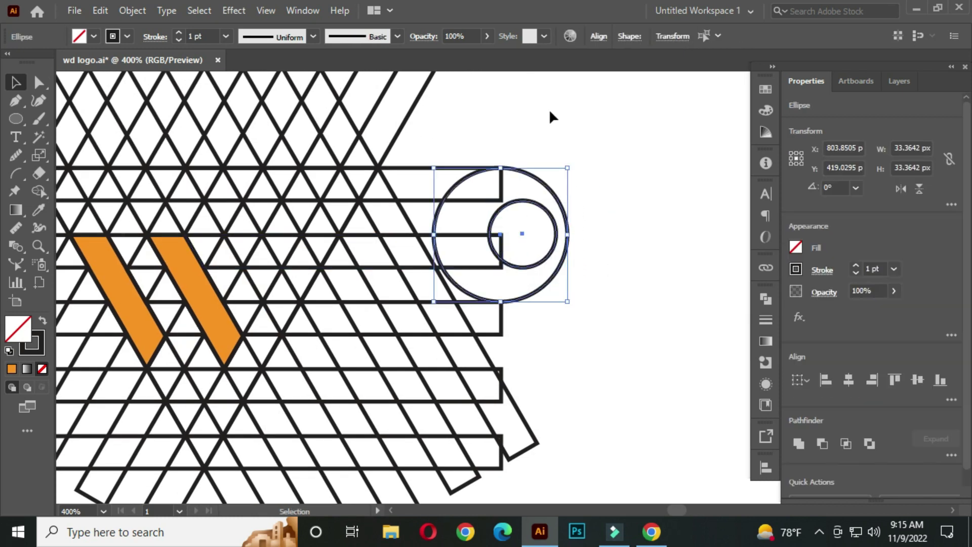
click(597, 38)
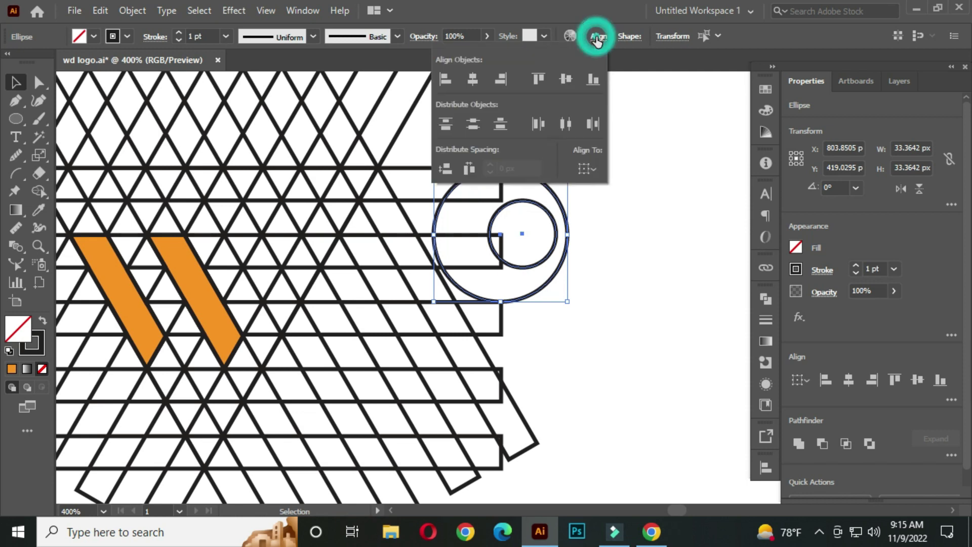
click(472, 79)
click(565, 79)
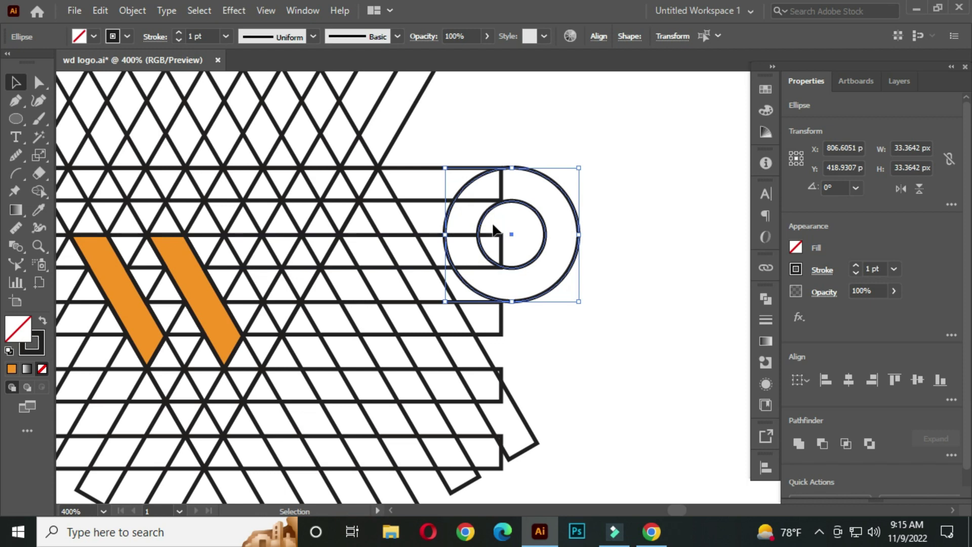
- Move both circles together onto the lattice, placing their shared centre on the strips' top line just right of the second orange strip
drag(448, 208, 241, 229)
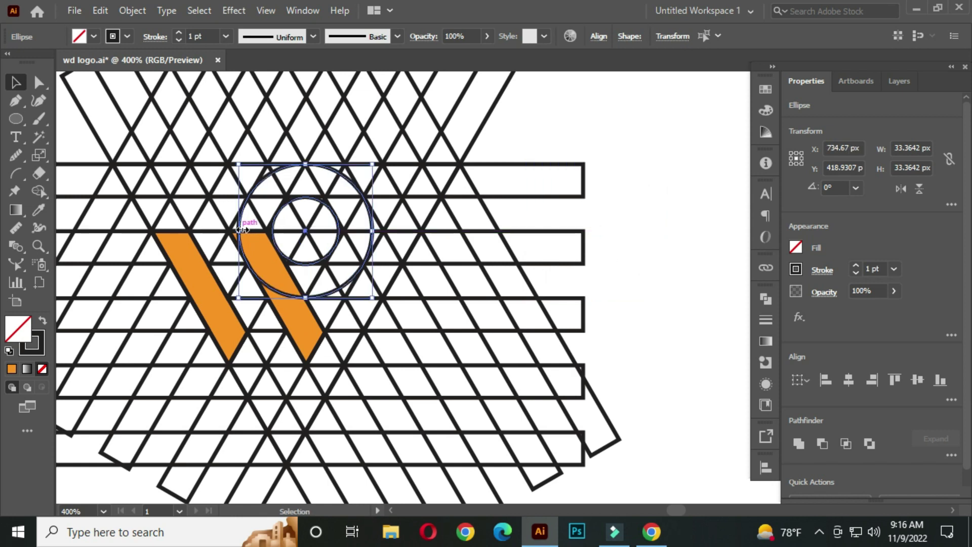
scroll(314, 299, up, 2)
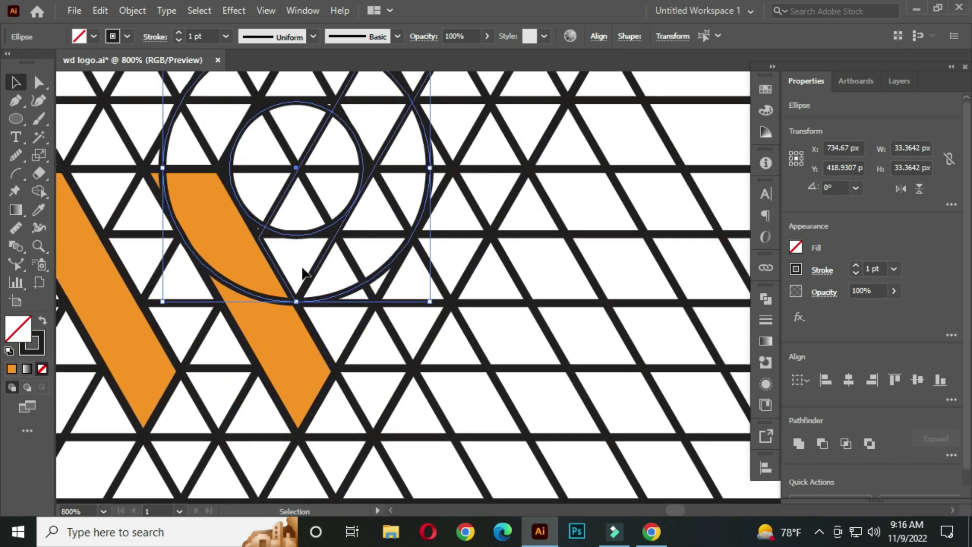
- Merge the top bar's segments and the ring's right-hand arc into one orange band using Shape Builder on the whole lattice with both circles
drag(305, 150, 329, 292)
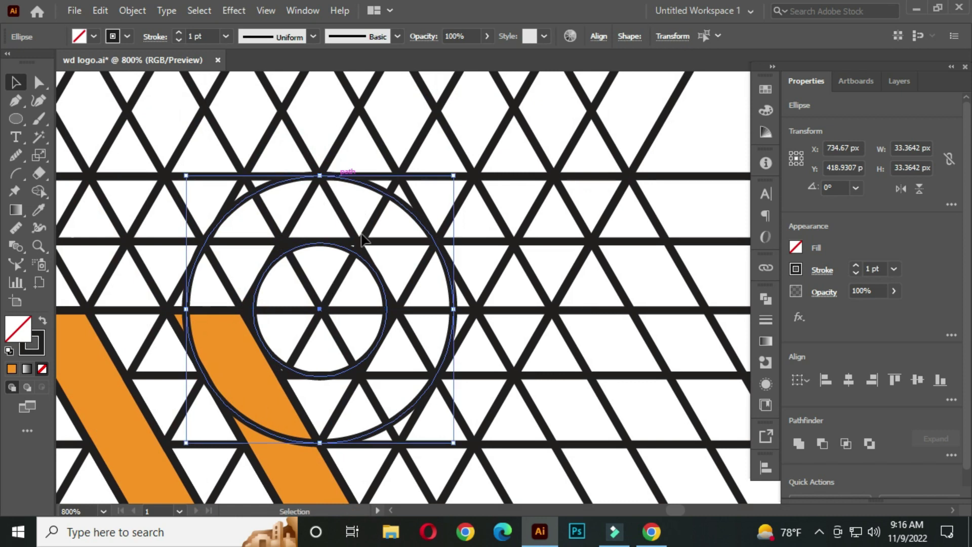
scroll(379, 251, down, 2)
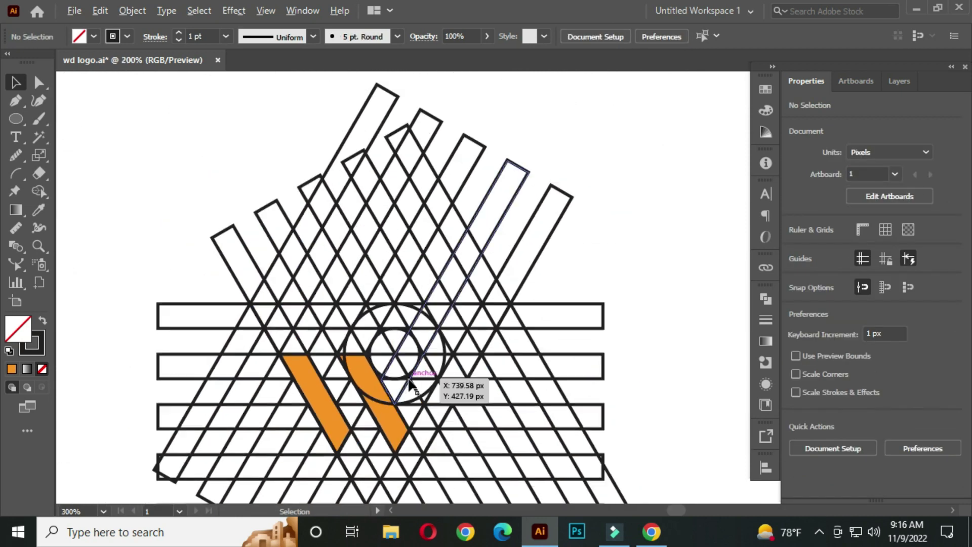
scroll(409, 383, down, 1)
scroll(411, 389, down, 3)
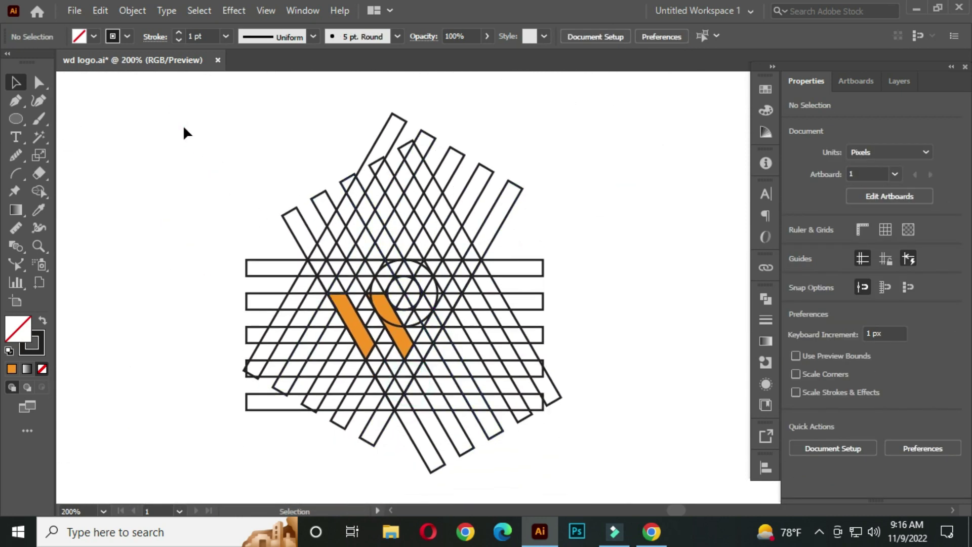
drag(564, 471, 623, 495)
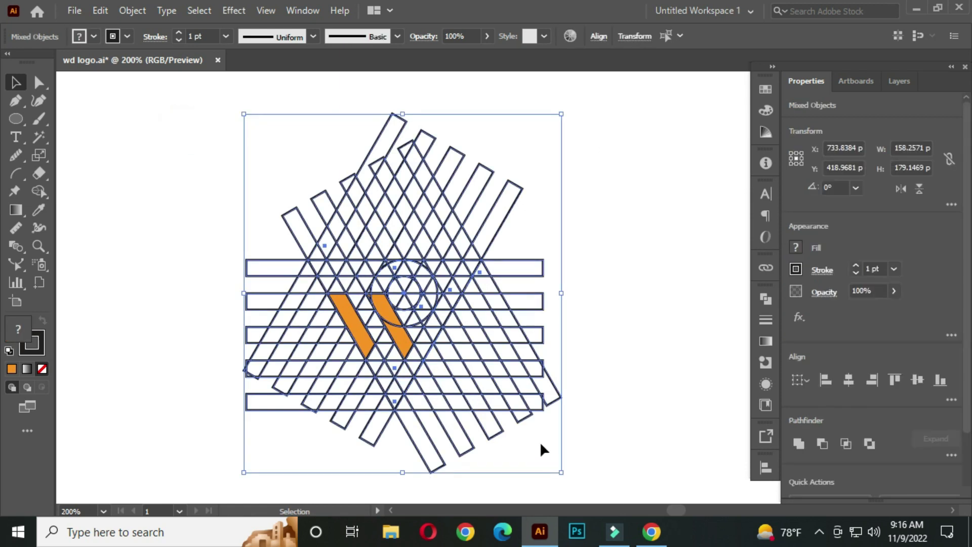
click(33, 190)
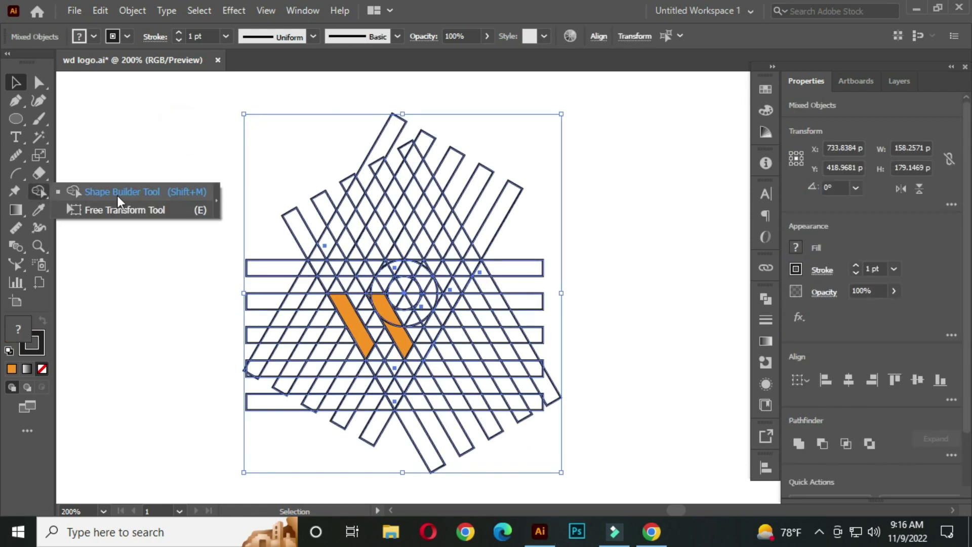
click(145, 194)
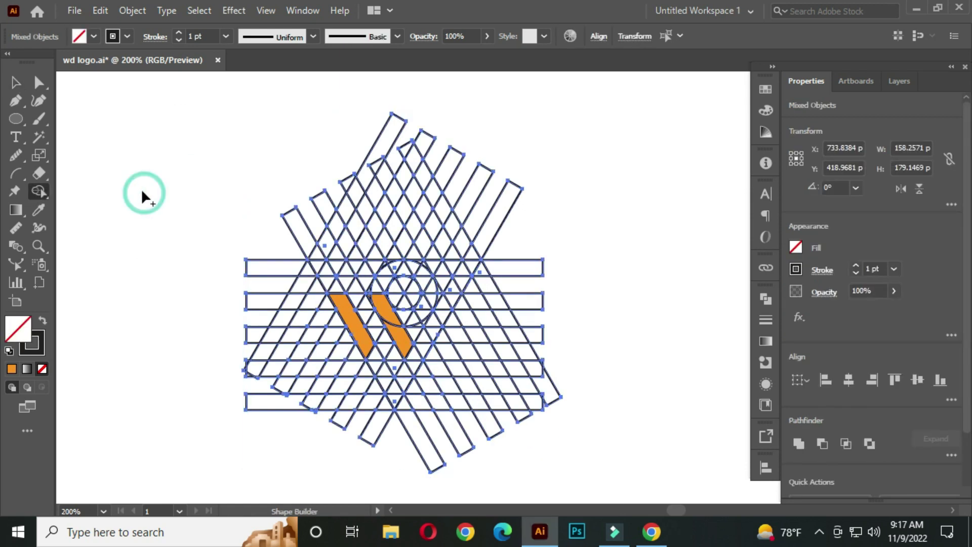
click(92, 37)
click(148, 63)
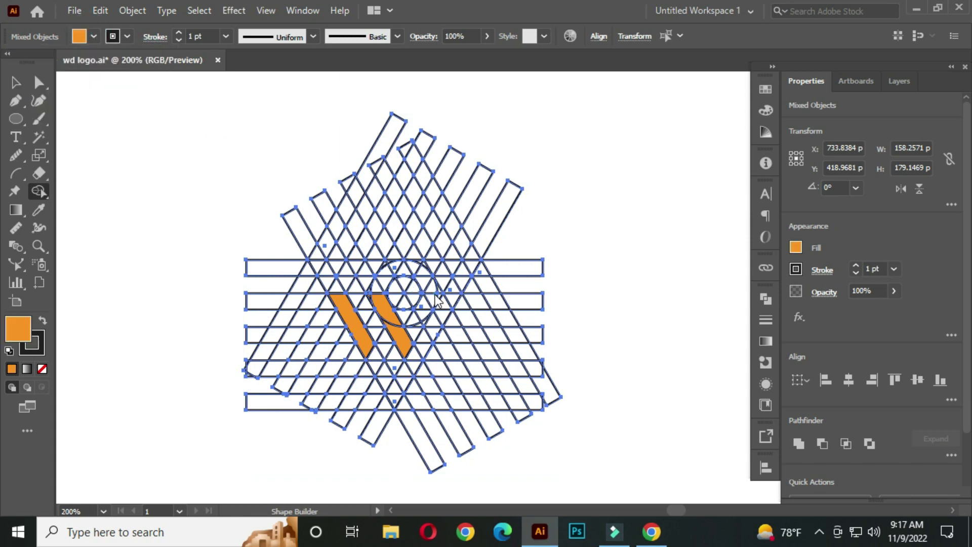
scroll(414, 321, up, 1)
scroll(414, 322, up, 1)
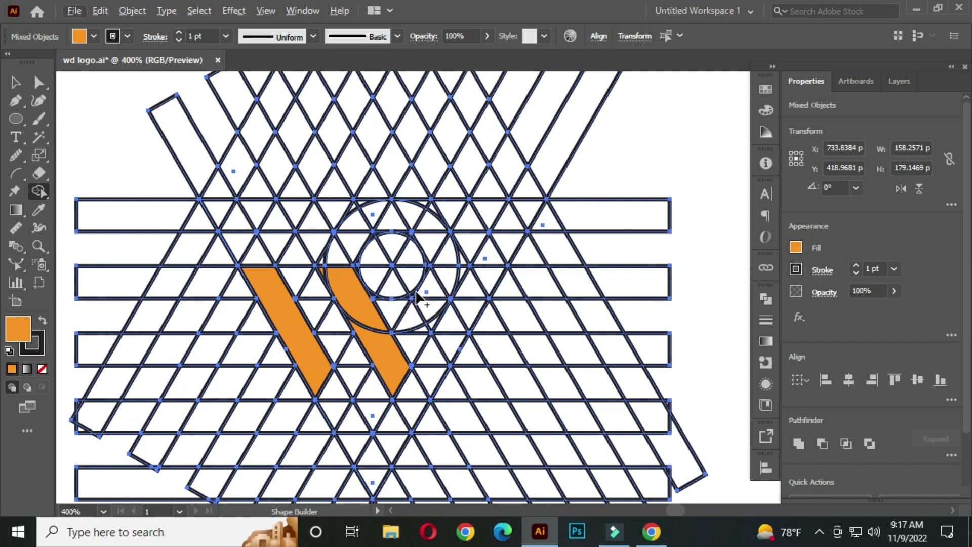
mouse_move(416, 300)
mouse_down()
mouse_move(428, 314)
mouse_move(446, 299)
mouse_move(451, 253)
mouse_move(416, 226)
mouse_move(223, 215)
mouse_move(221, 205)
mouse_move(363, 216)
mouse_up()
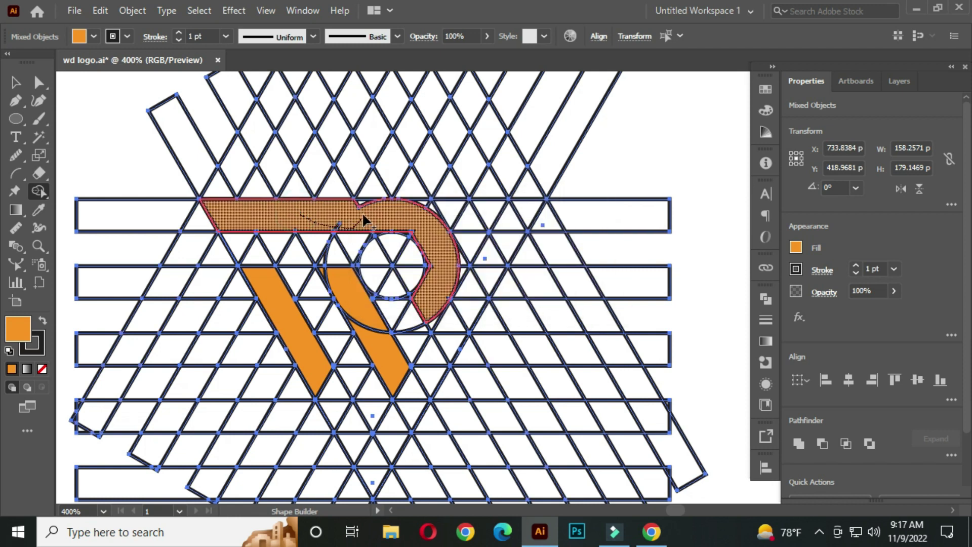
drag(414, 232, 416, 230)
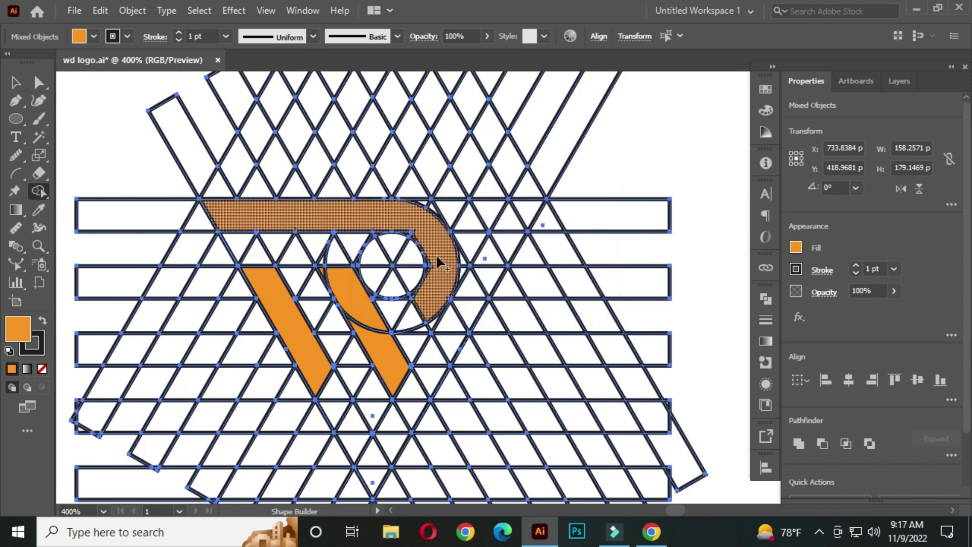
- Absorb the leftover slivers and notches along the curved end of the orange band with the Shape Builder tool
scroll(420, 229, up, 3)
scroll(405, 339, up, 2)
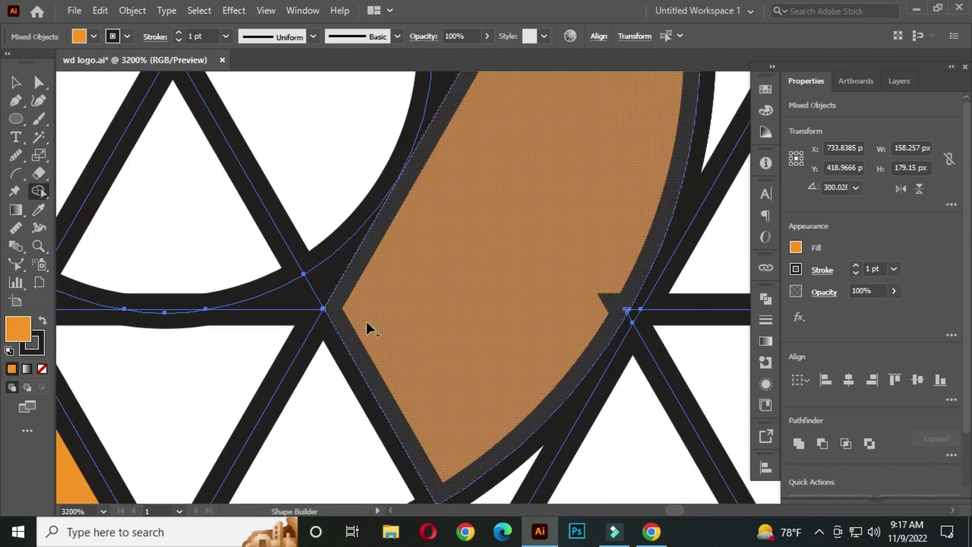
scroll(364, 288, up, 1)
drag(570, 313, 576, 393)
drag(514, 228, 555, 398)
drag(482, 348, 443, 230)
drag(459, 161, 462, 196)
drag(462, 247, 466, 329)
mouse_move(460, 152)
mouse_down()
mouse_move(481, 208)
mouse_move(629, 338)
mouse_up()
drag(613, 330, 512, 261)
- Clean up the tiny notches along the straight part of the orange band by merging them into it with Shape Builder
scroll(551, 253, left, 5)
drag(557, 211, 427, 243)
drag(265, 201, 590, 211)
drag(237, 215, 578, 225)
drag(576, 227, 480, 258)
drag(387, 228, 444, 239)
scroll(573, 238, up, 1)
drag(447, 278, 482, 299)
scroll(516, 308, up, 3)
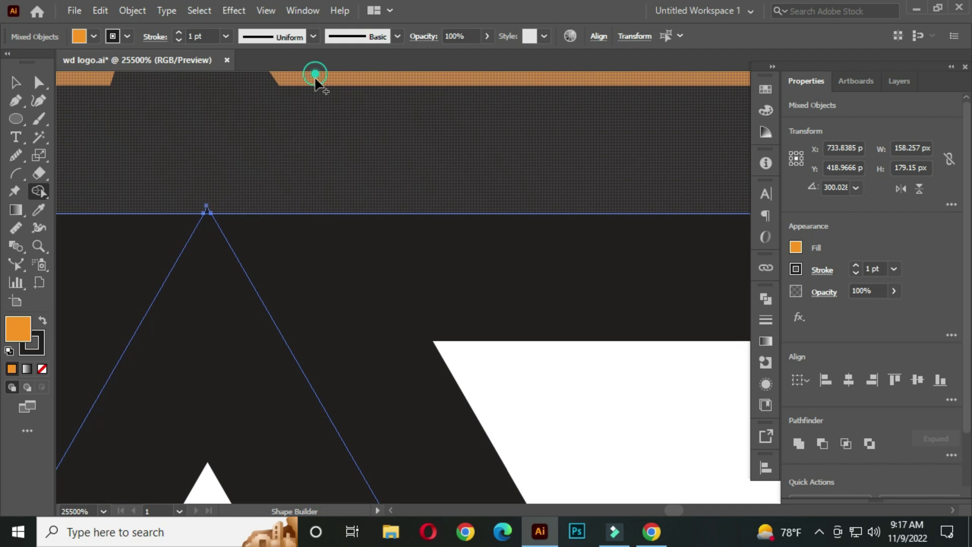
drag(315, 74, 210, 206)
scroll(248, 195, down, 2)
drag(269, 123, 319, 311)
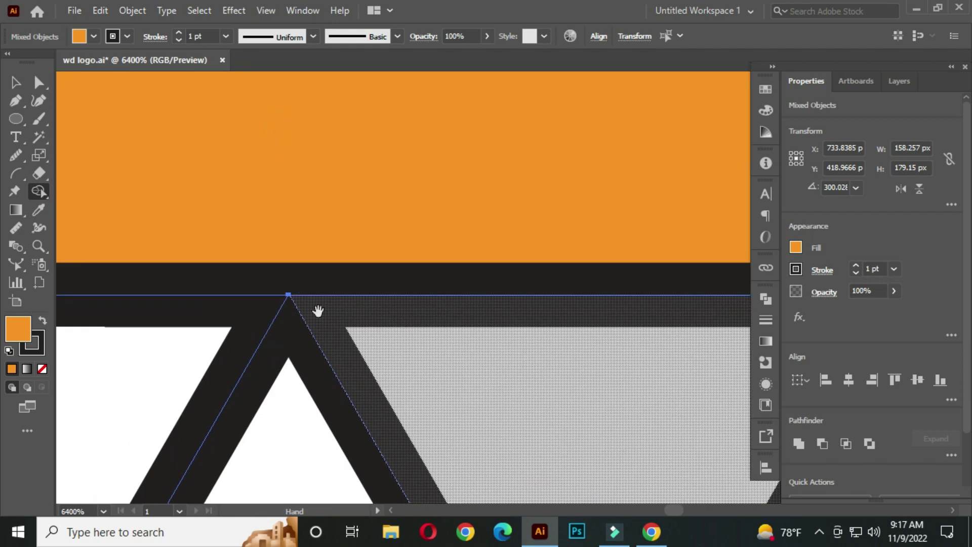
drag(217, 216, 673, 268)
drag(351, 251, 388, 305)
scroll(530, 281, down, 2)
drag(644, 283, 229, 298)
scroll(556, 278, down, 3)
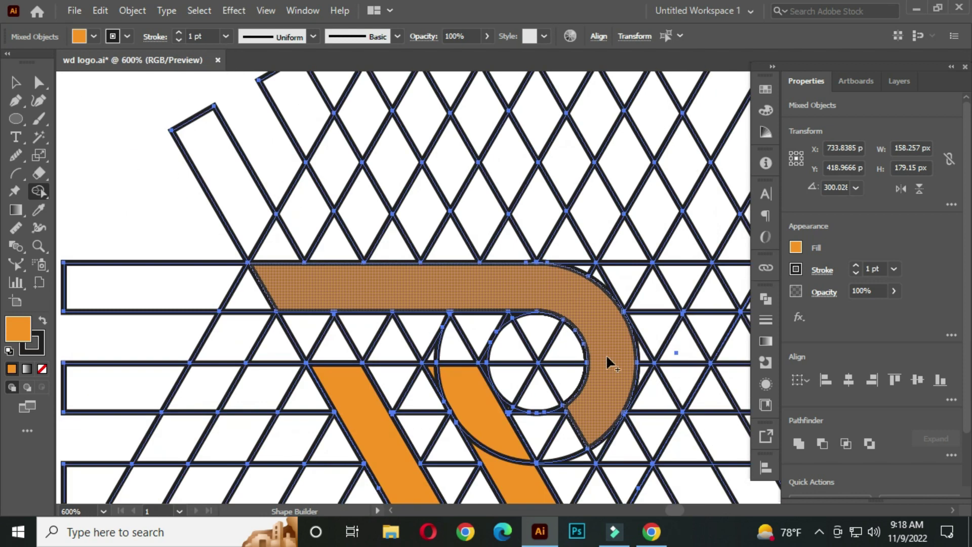
scroll(411, 333, down, 1)
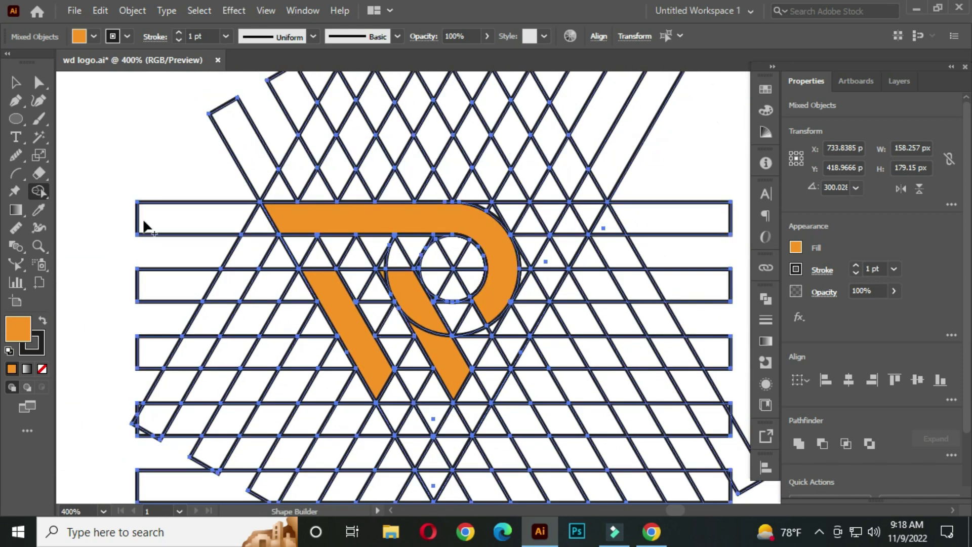
- Select the two slanted orange strips and the curved band and move them out of the lattice to the empty space on its left
click(15, 83)
click(164, 160)
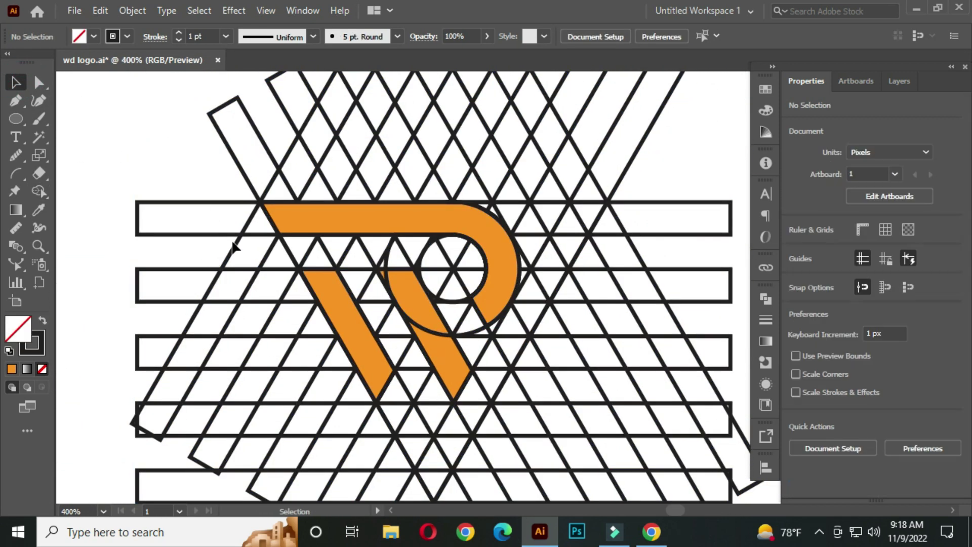
click(326, 288)
shift+click(443, 363)
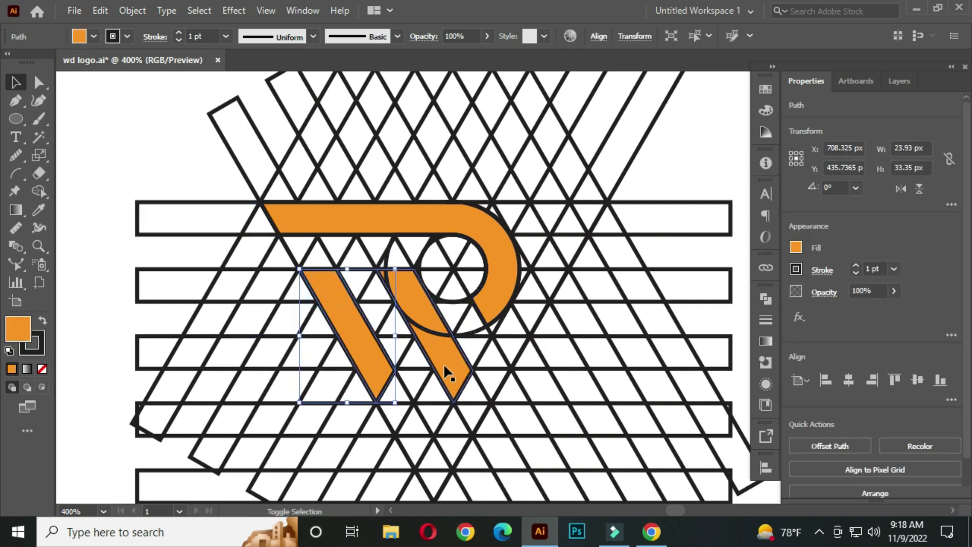
shift+click(497, 273)
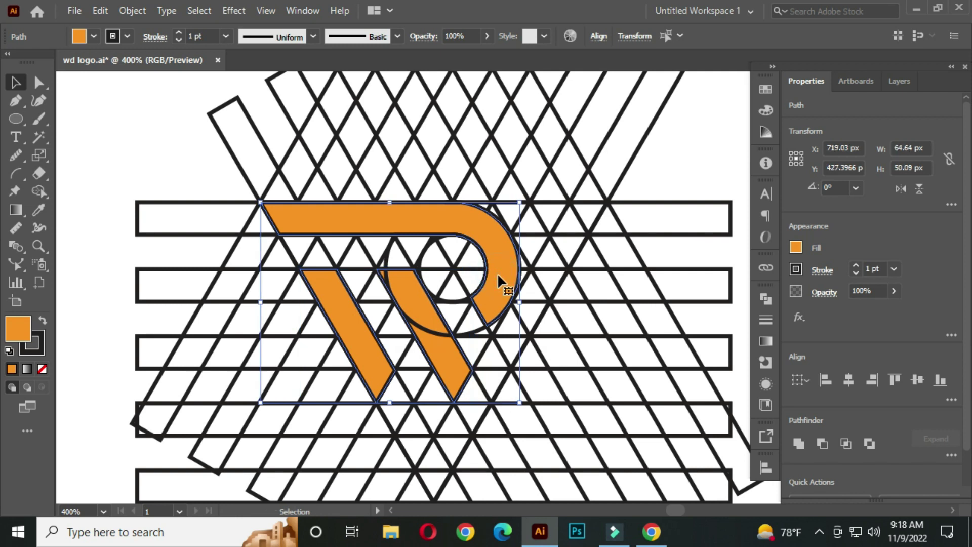
scroll(498, 275, down, 2)
scroll(501, 278, down, 1)
drag(497, 285, 255, 286)
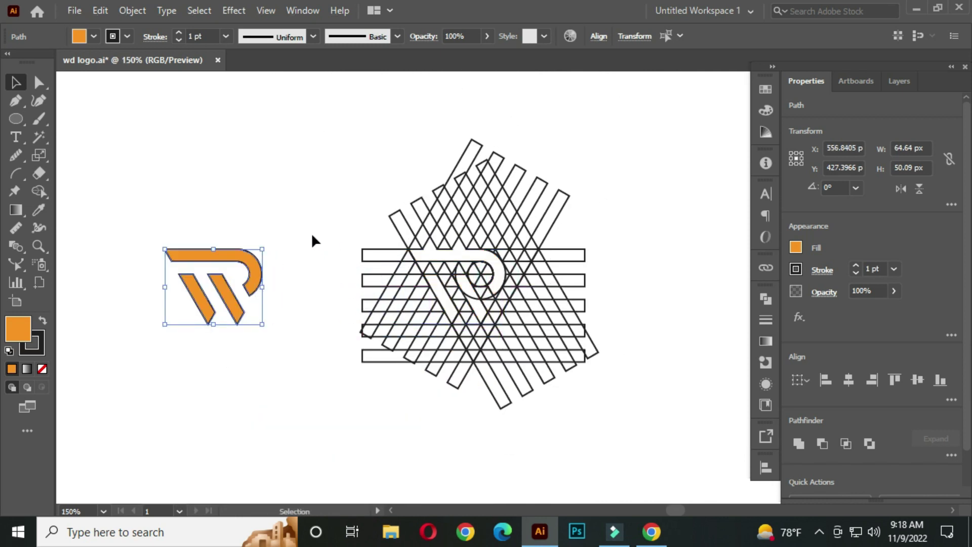
- Delete the remaining lattice bars and circles, keeping only the three orange logo shapes
click(322, 214)
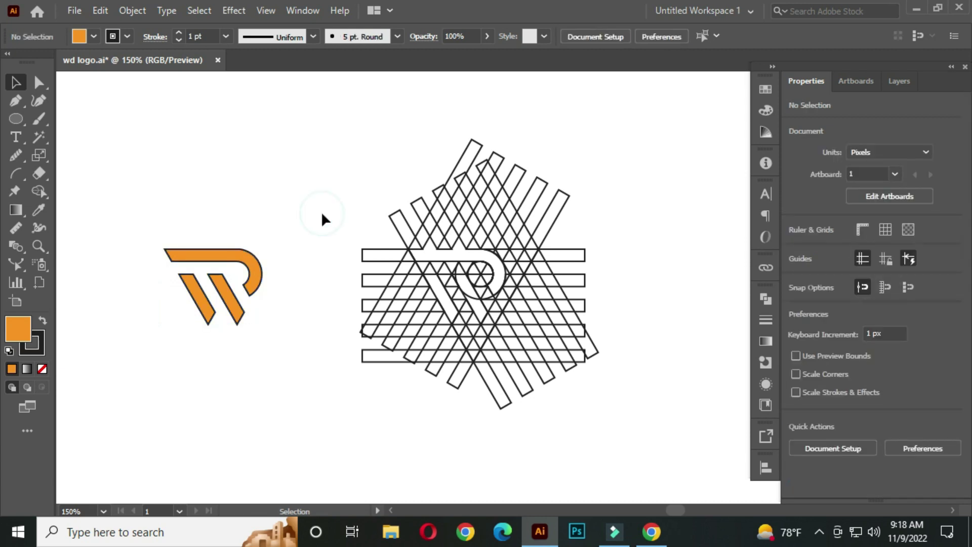
drag(336, 112, 636, 410)
key(Delete)
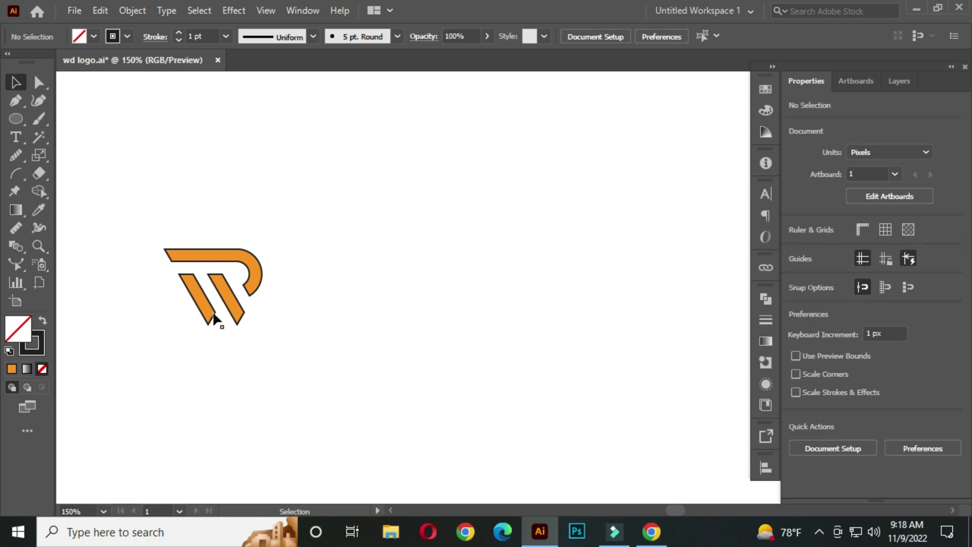
- Move the orange logo toward the middle of the canvas and enlarge it proportionally to about 101 px wide and 78 px high
drag(154, 226, 279, 348)
drag(225, 295, 399, 283)
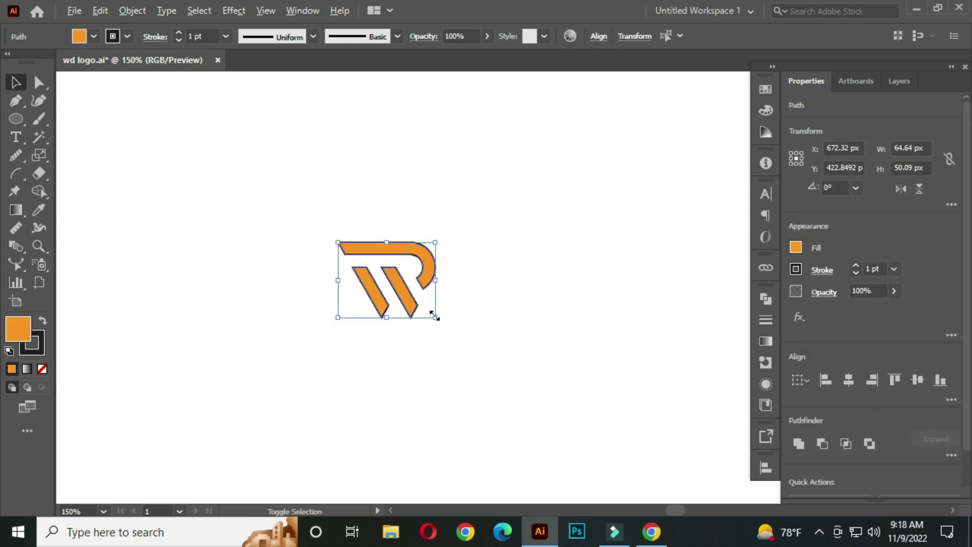
drag(437, 316, 462, 338)
click(551, 260)
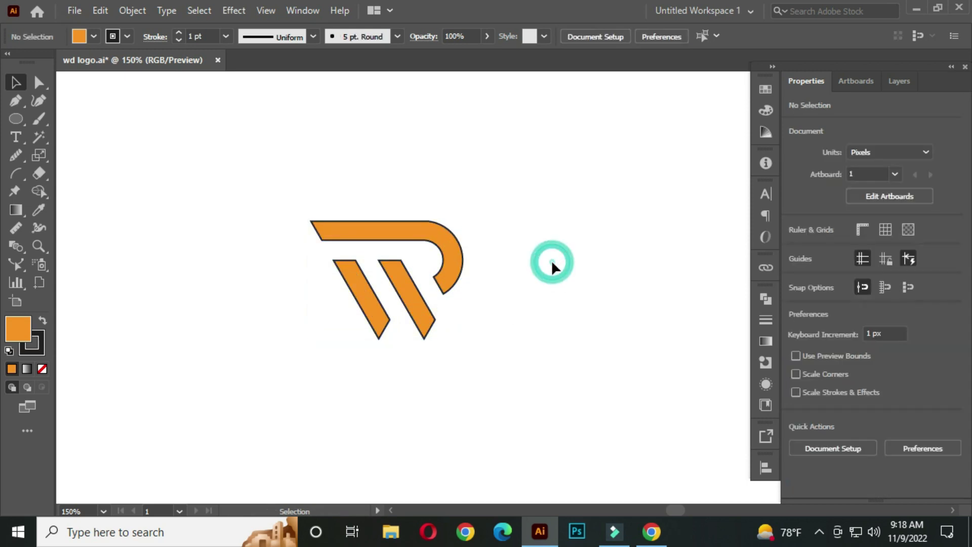
- Set the stroke weight of all three logo shapes to 2 pt
scroll(398, 277, up, 1)
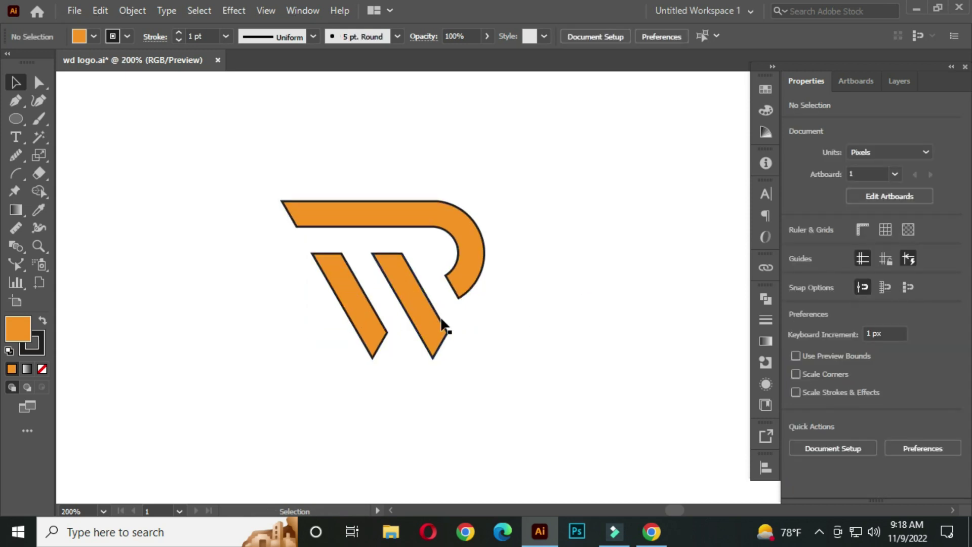
drag(234, 140, 575, 401)
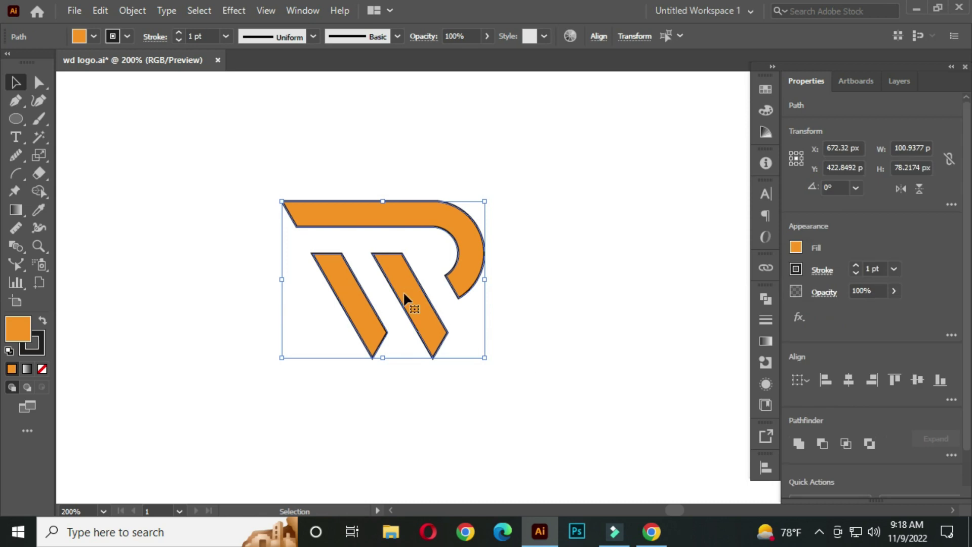
click(195, 36)
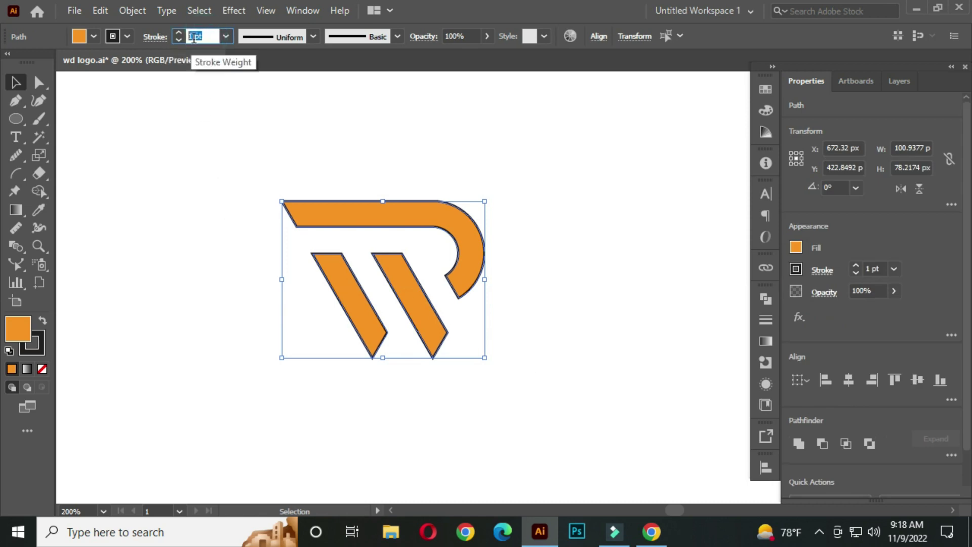
key(Up)
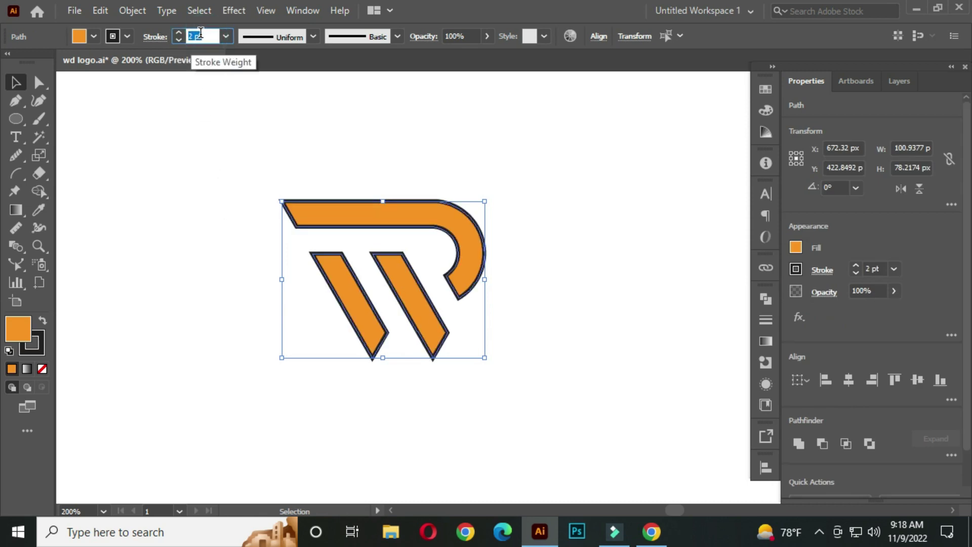
- Expand the fill and stroke of the three logo shapes
click(126, 10)
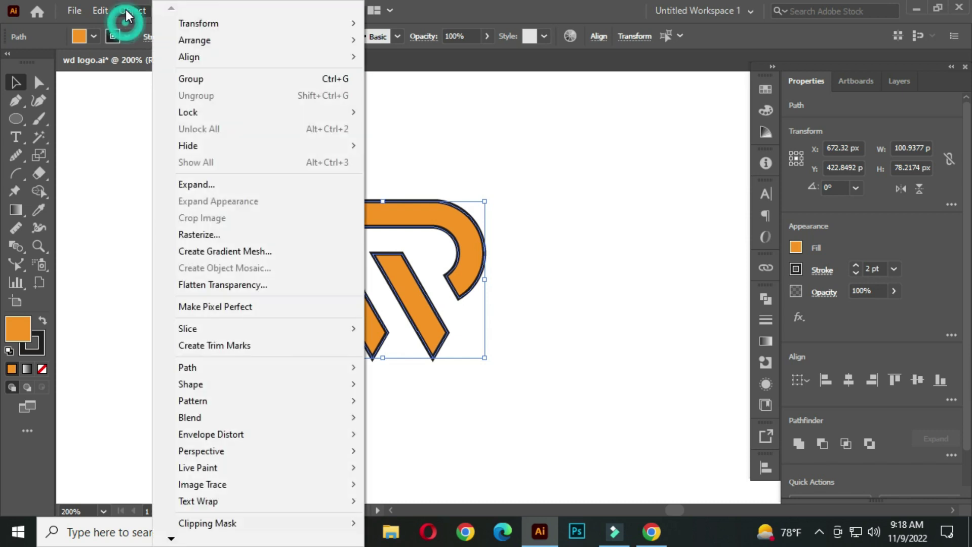
click(238, 183)
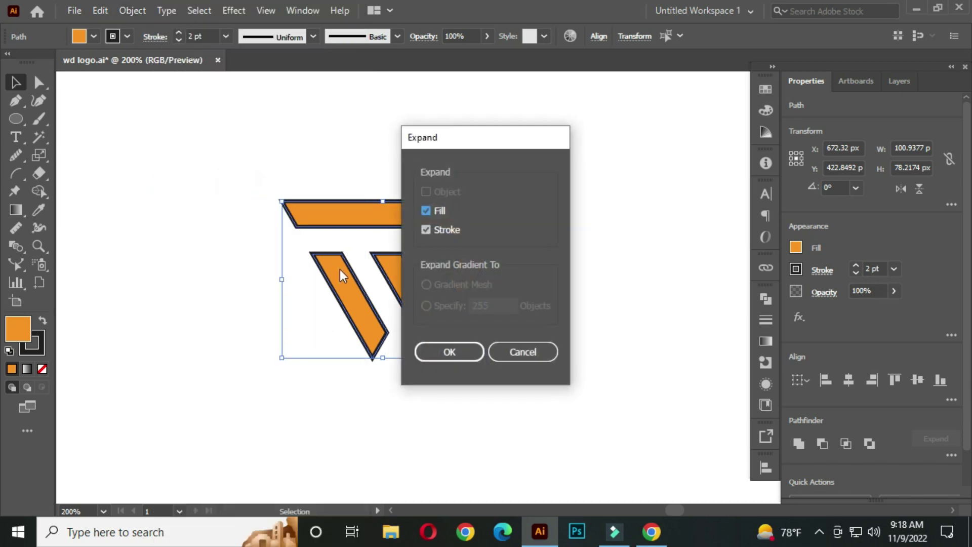
click(448, 353)
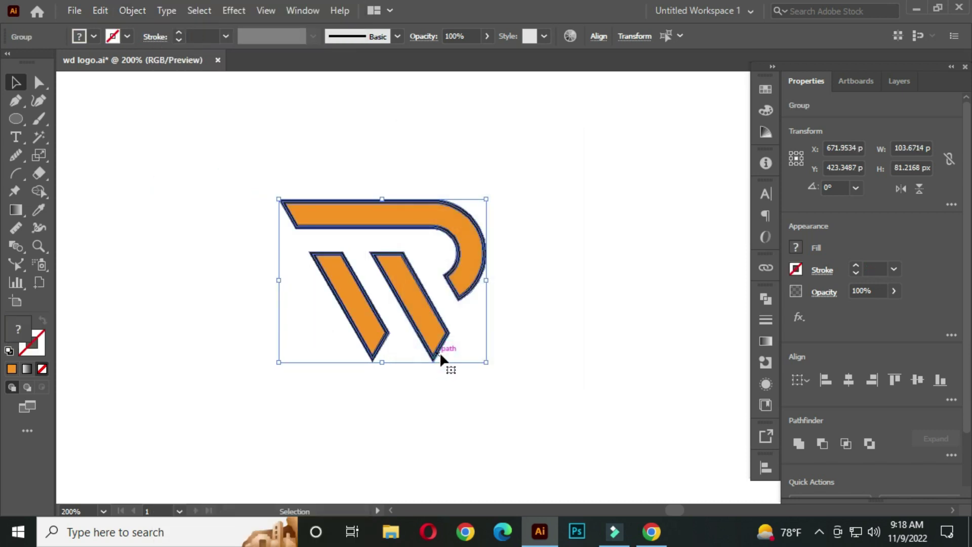
- Unite the expanded fills and outlines of the logo into solid black shapes with Pathfinder
click(766, 299)
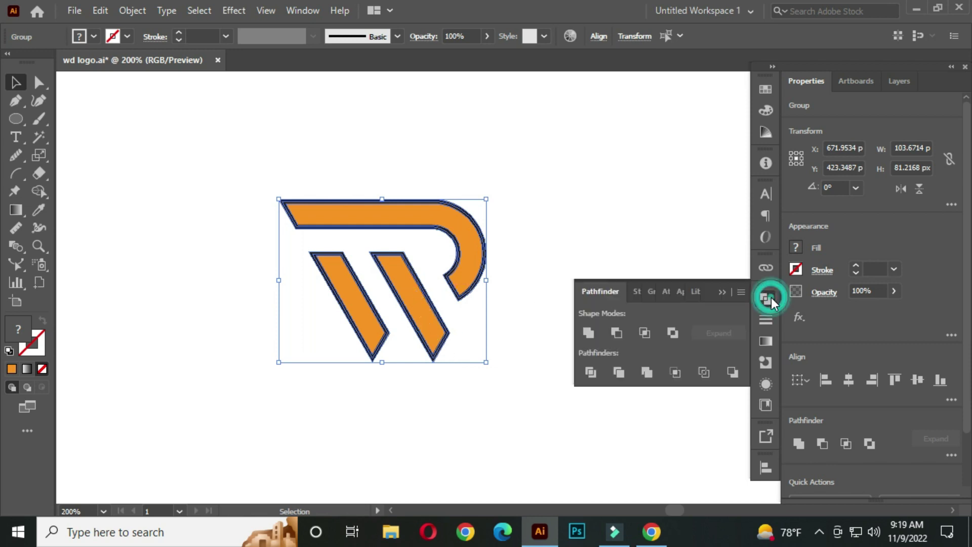
click(588, 333)
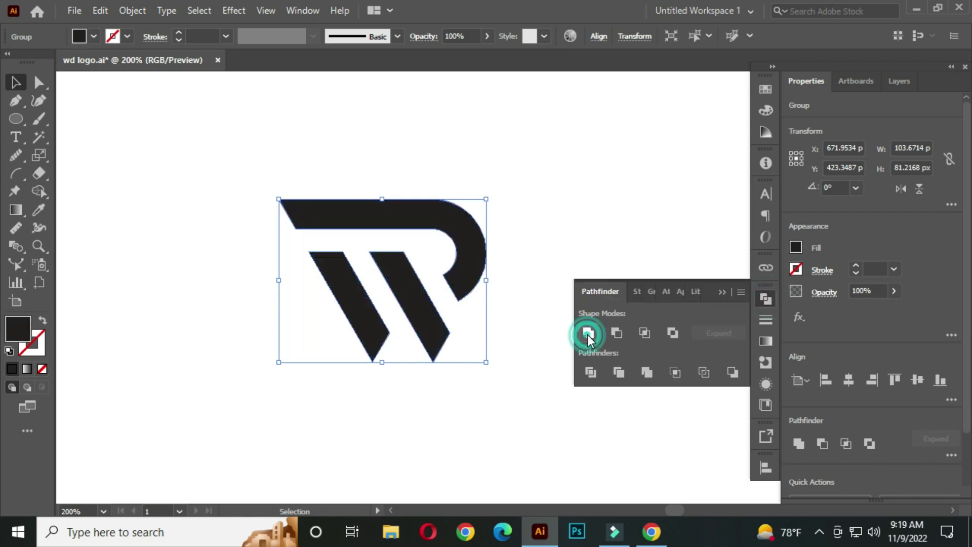
click(721, 292)
click(579, 214)
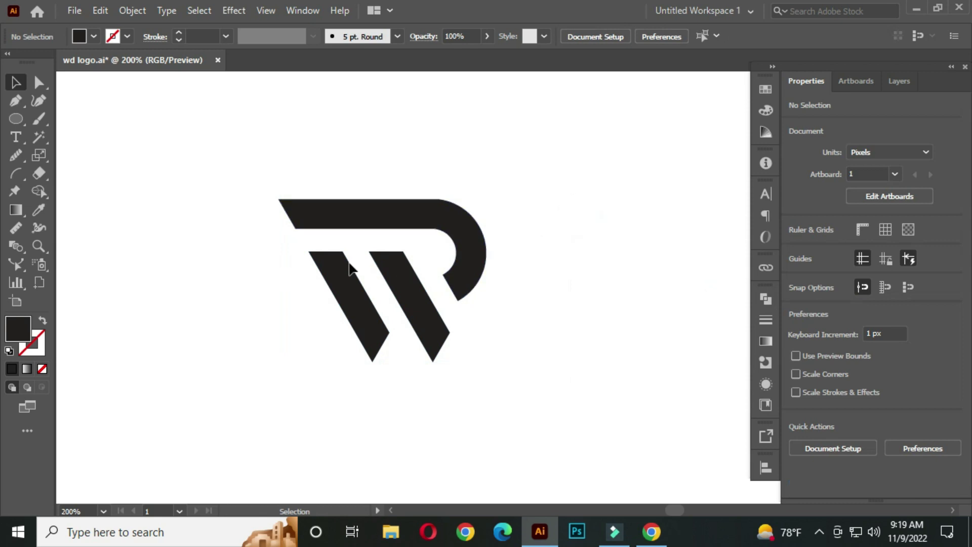